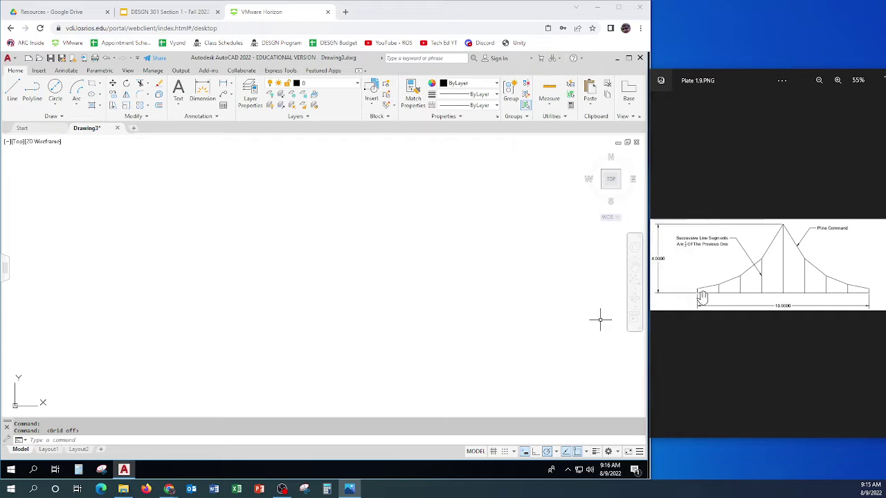
Step: Examine the reference plate's overall width, peak height, evenly spaced vertical lines and the halving note for successive segments
left_click(780, 305)
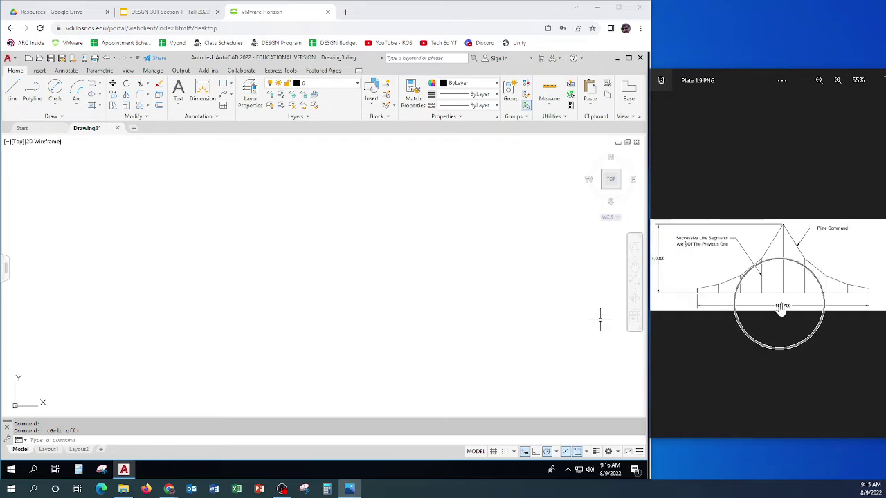
left_click(782, 299)
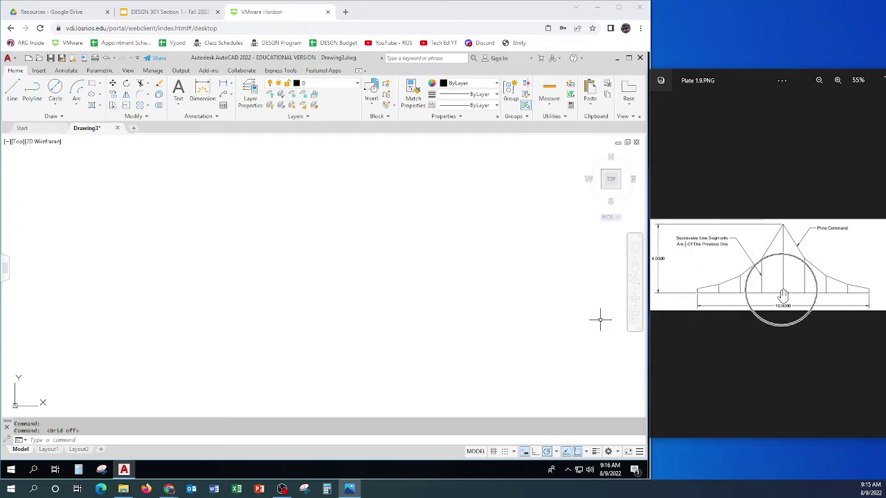
left_click(783, 221)
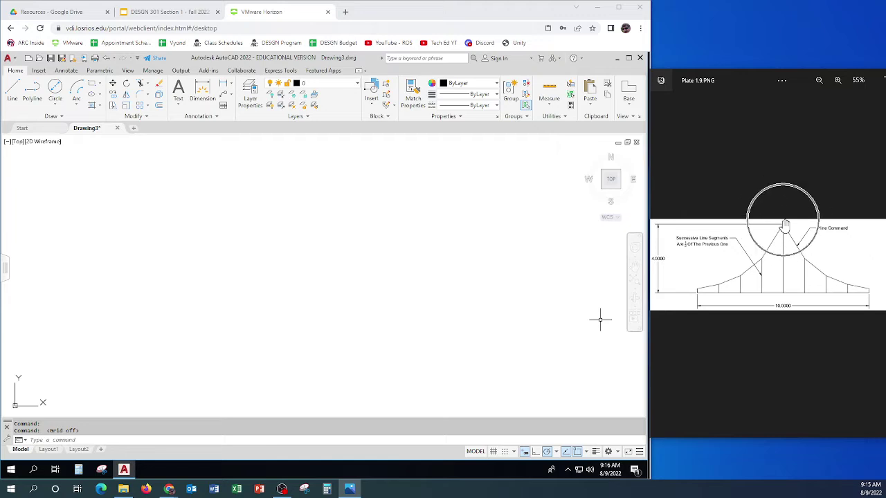
left_click(761, 255)
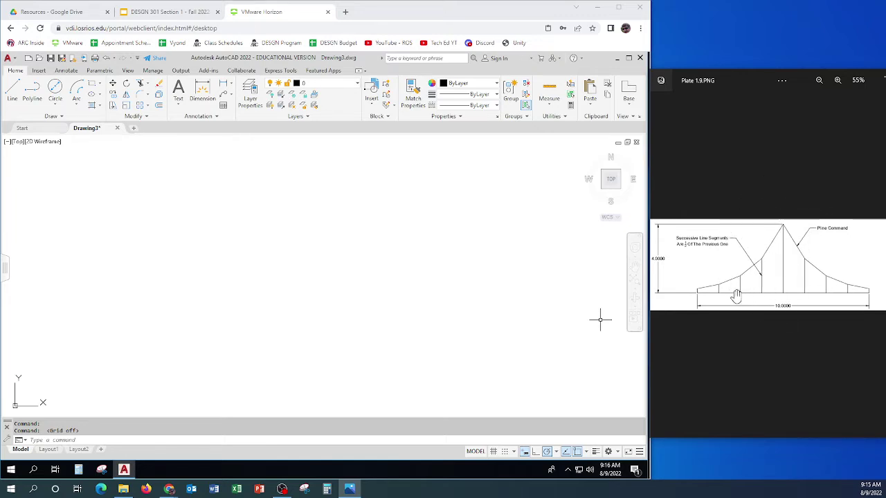
left_click(782, 258)
left_click(758, 273)
left_click(737, 280)
left_click(718, 286)
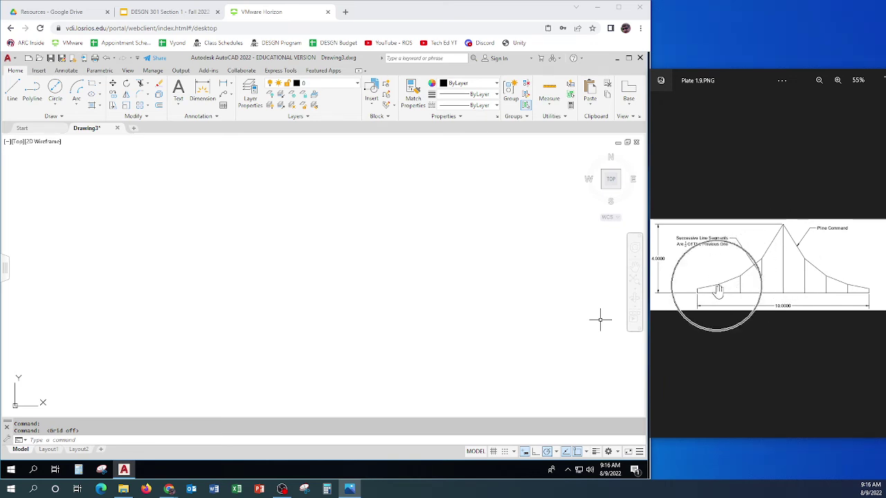
left_click(698, 290)
left_click(706, 291)
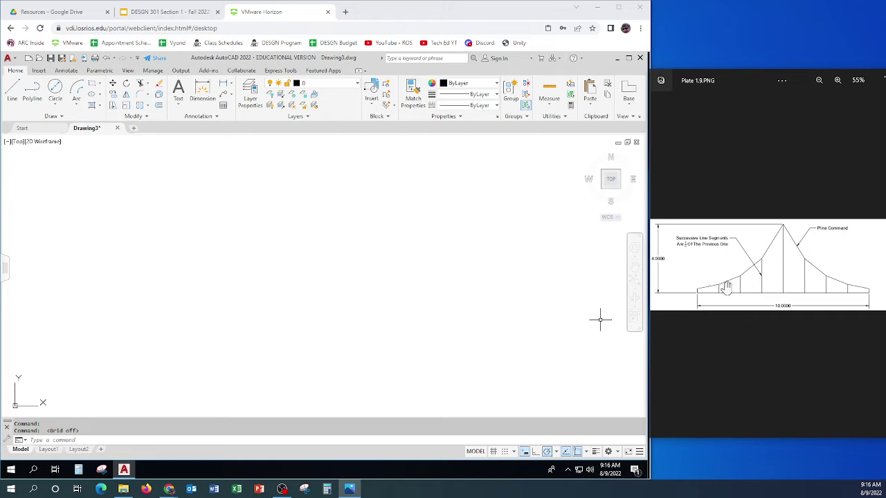
left_click(746, 285)
left_click(829, 285)
left_click(706, 303)
left_click(846, 290)
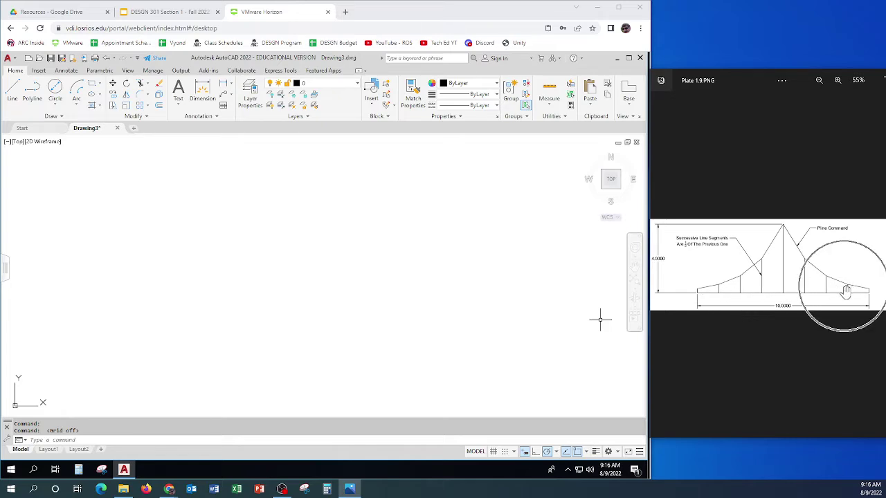
Step: Turn on lineweight display and draw a horizontal baseline 10 units long
left_click(596, 452)
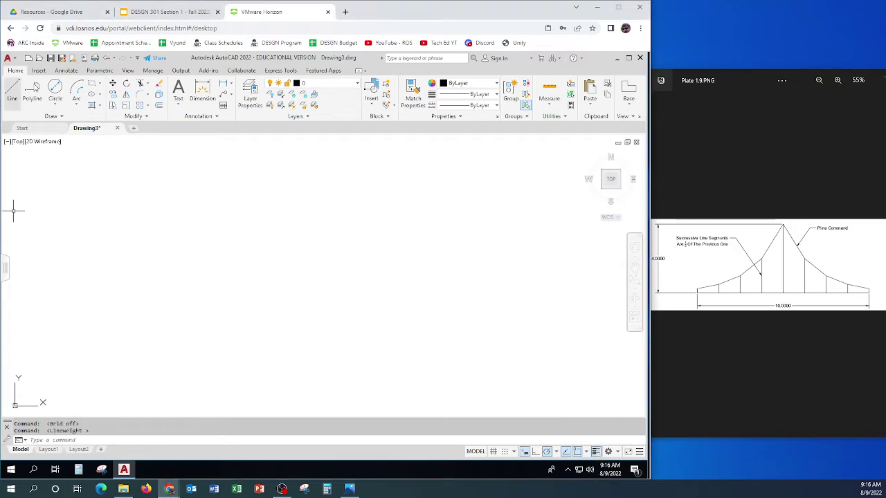
left_click(11, 90)
left_click(117, 242)
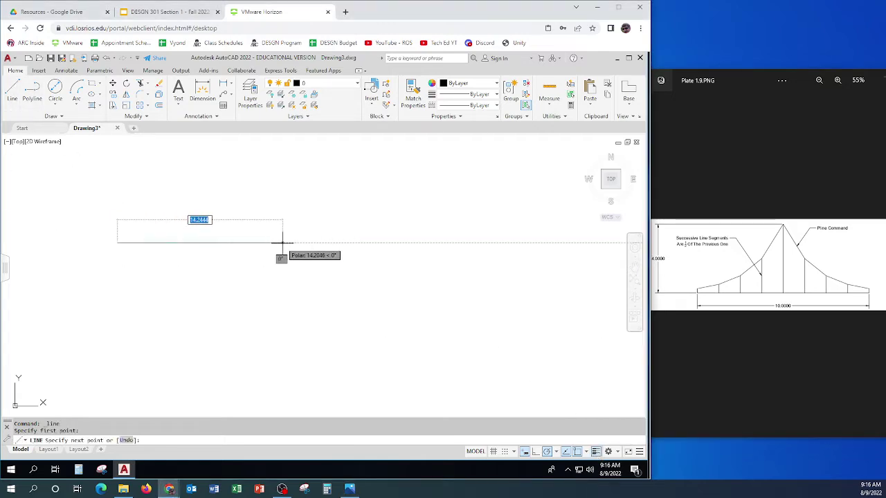
type("10")
key("Return")
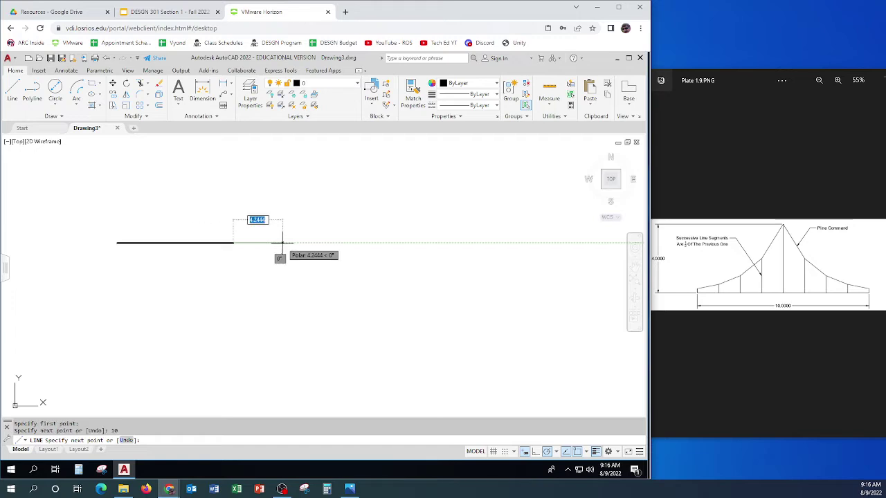
key("Return")
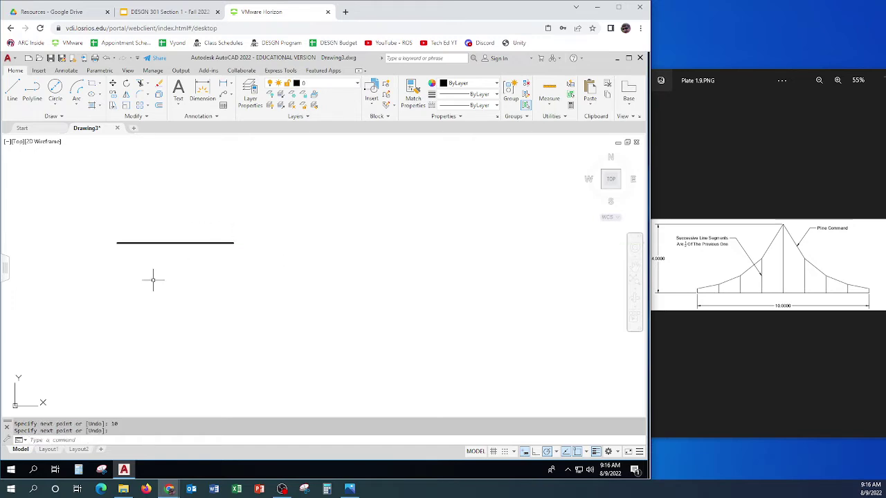
Step: Divide the horizontal baseline into 8 equal segments with the Divide command
scroll(157, 263, "up", 2)
mouse_move(180, 272)
middle_mouse_down()
mouse_move(281, 289)
mouse_move(303, 328)
middle_mouse_up()
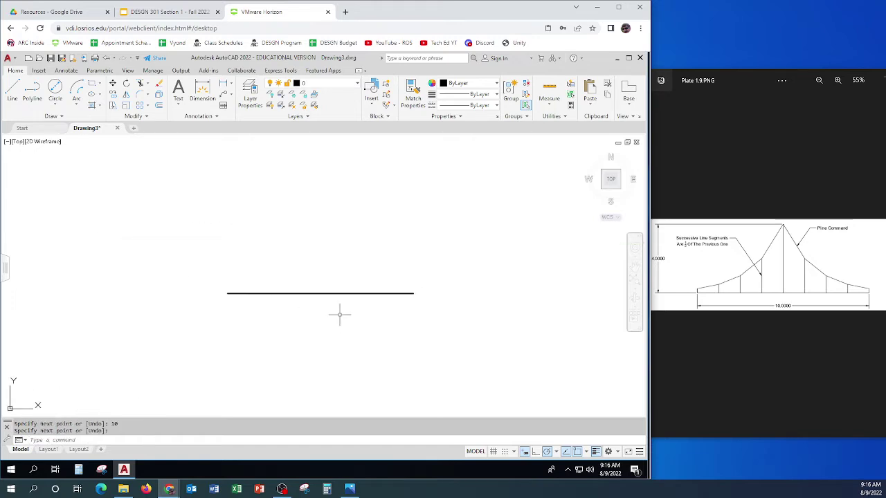
scroll(340, 313, "up", 2)
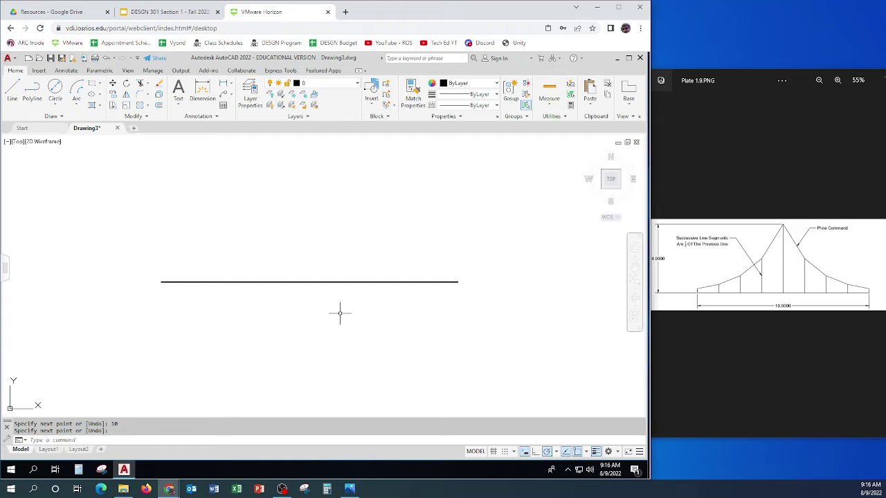
left_click(62, 118)
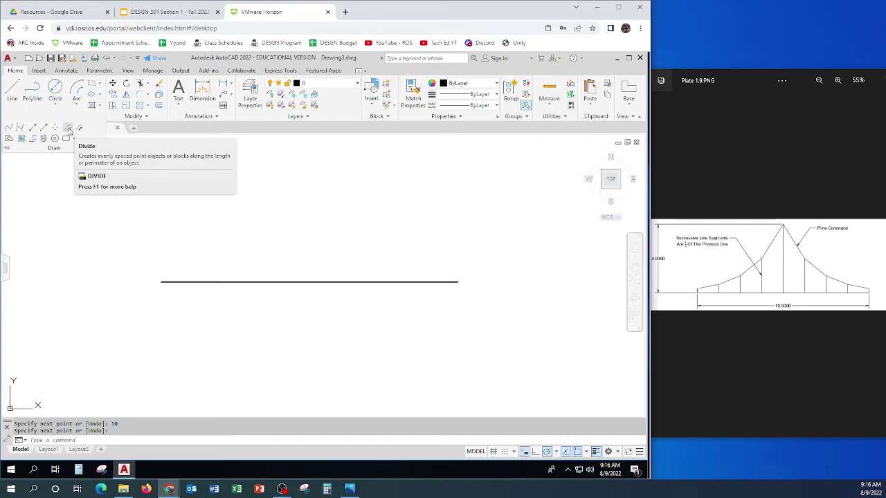
key("ctrl")
key("ctrl")
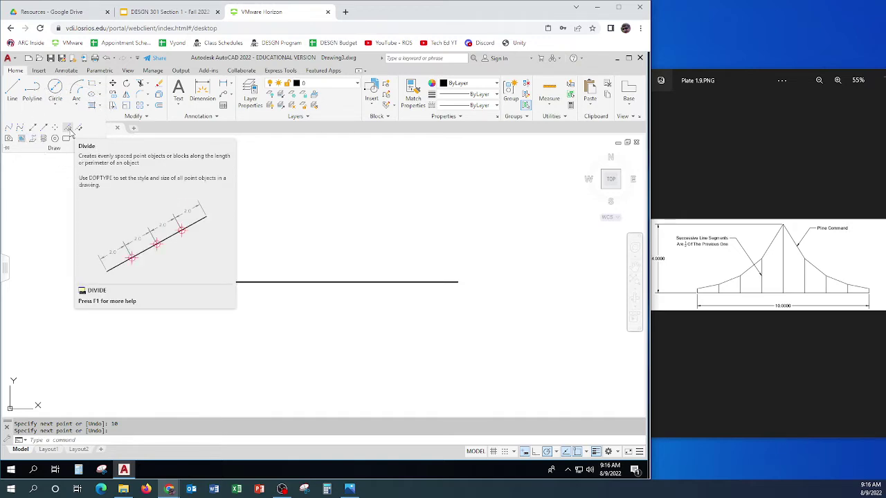
key("ctrl")
key("ctrl")
key("ctrl")
left_click(68, 131)
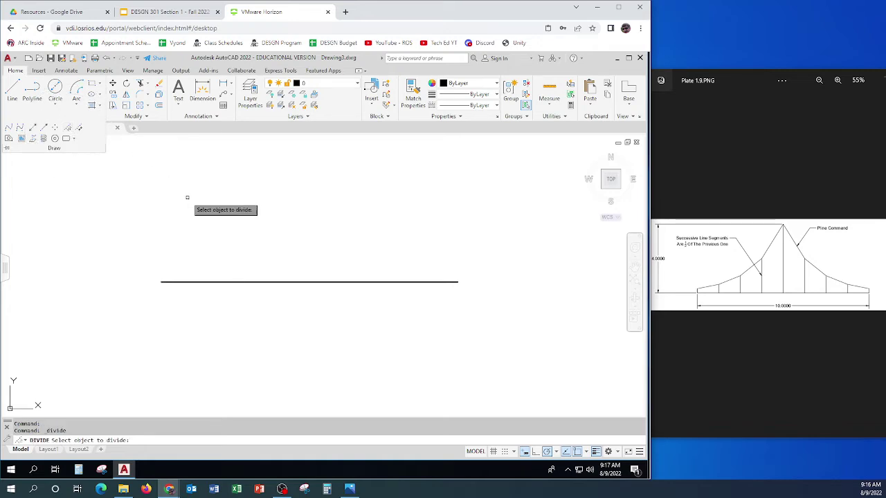
left_click(222, 282)
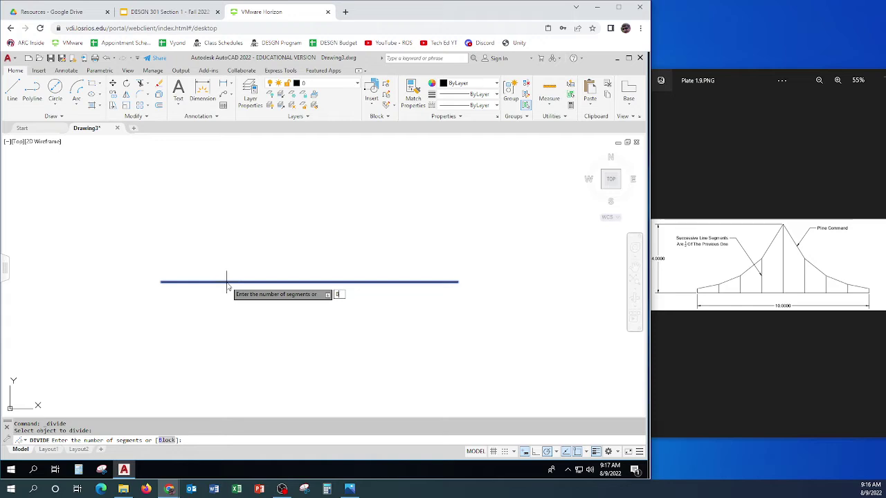
key("Return")
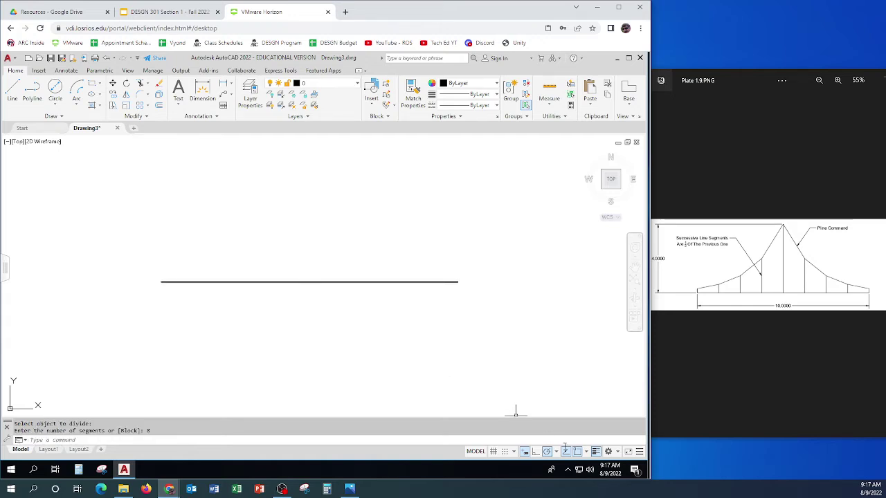
Step: Turn off the Quadrant object snap and turn on the Node snap
left_click(586, 452)
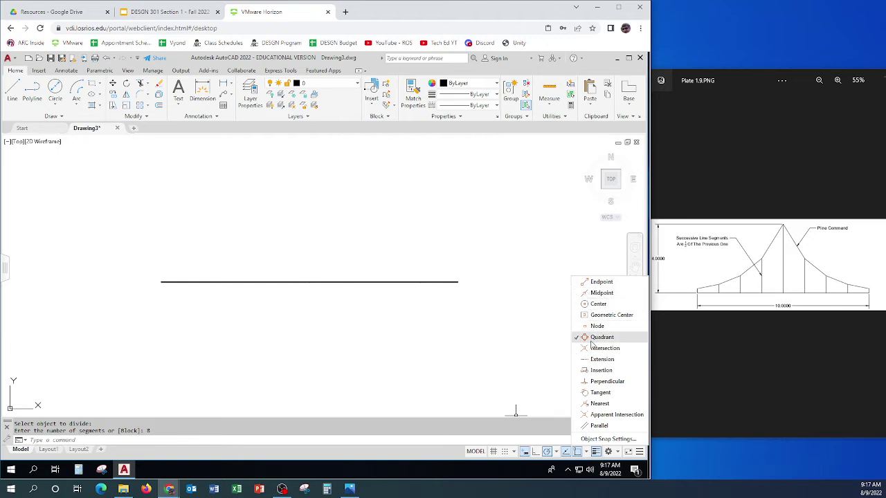
left_click(599, 328)
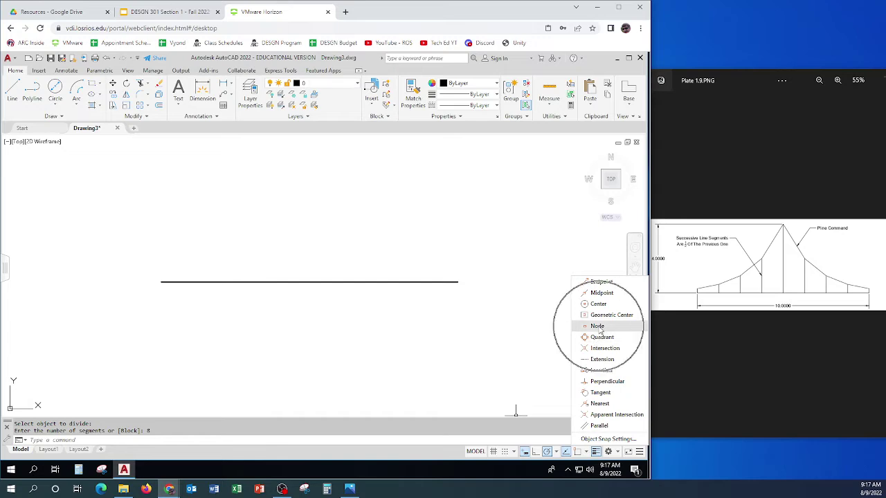
left_click(599, 328)
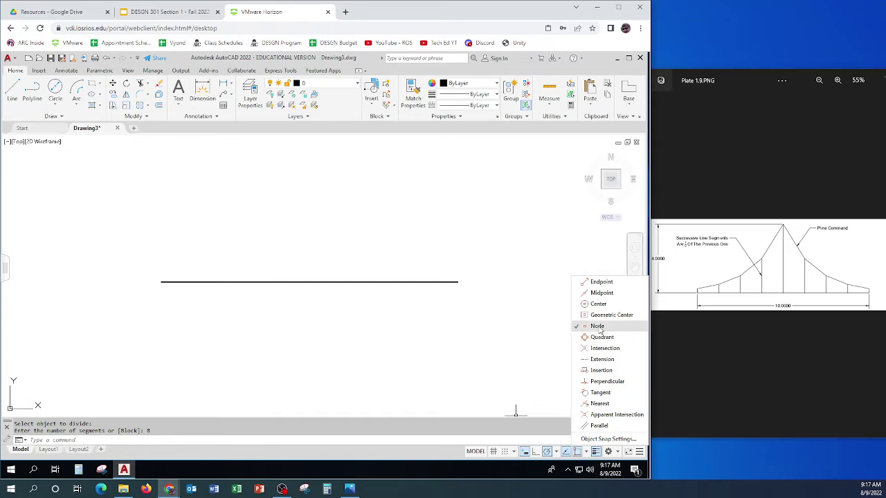
Step: Draw a 4-unit vertical line upward from the middle division node of the baseline
left_click(13, 92)
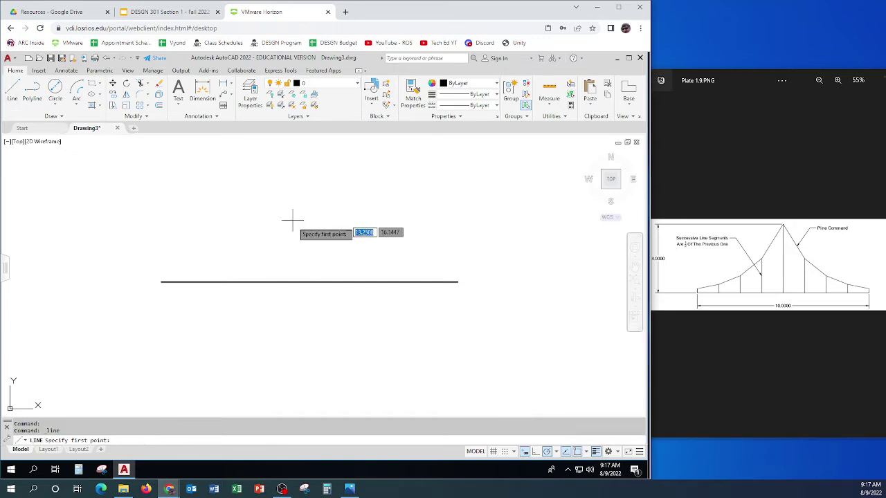
left_click(310, 282)
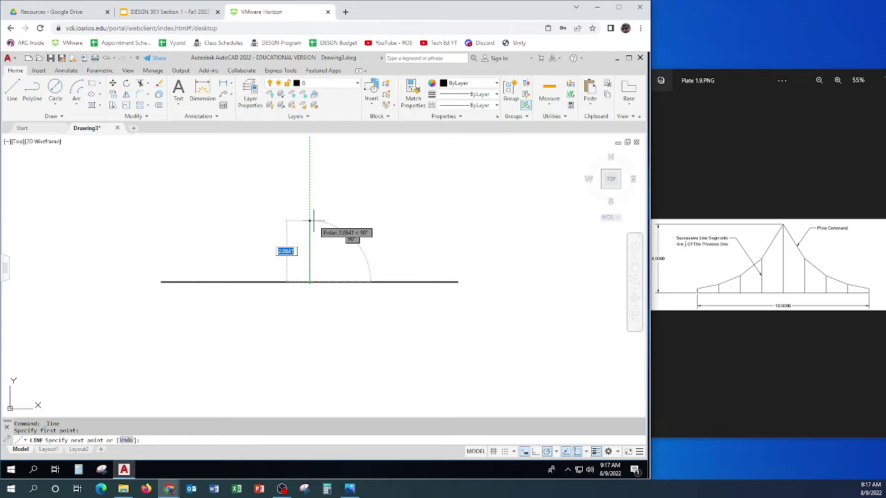
type("4")
key("Return")
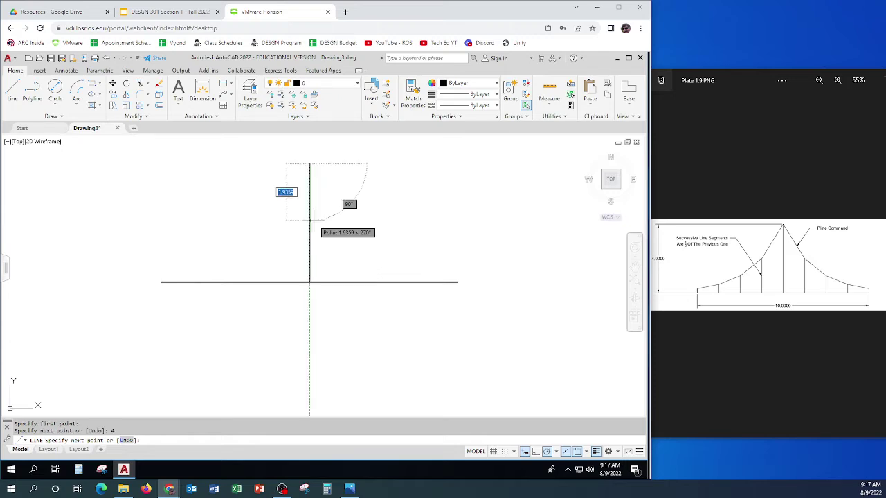
key("Return")
Step: Draw a 2-unit vertical line upward from the first division node left of the centre line
left_click(12, 90)
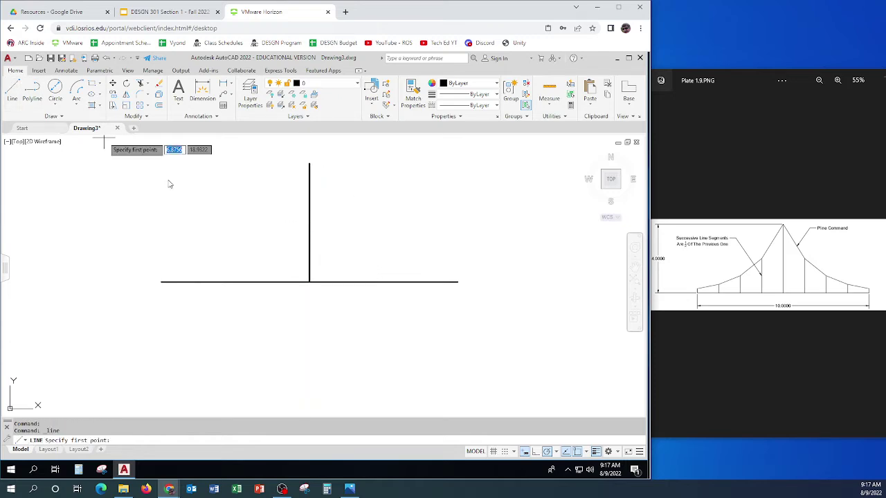
left_click(272, 282)
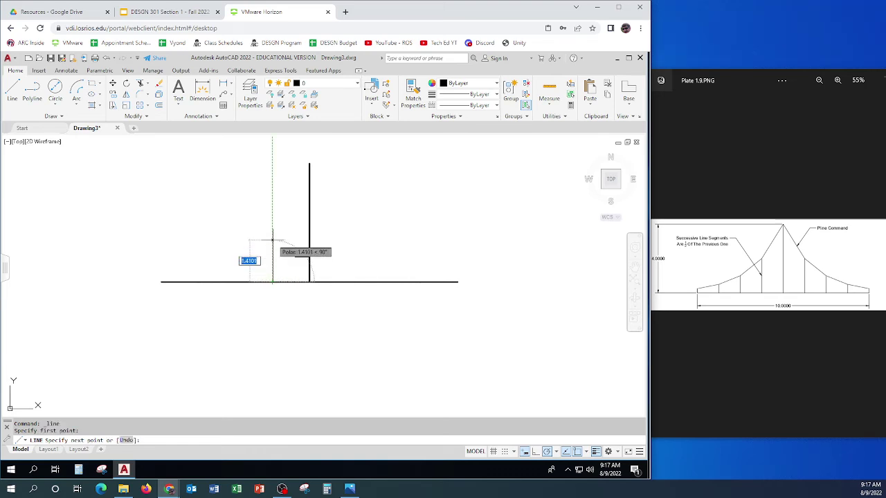
type("2")
key("Return")
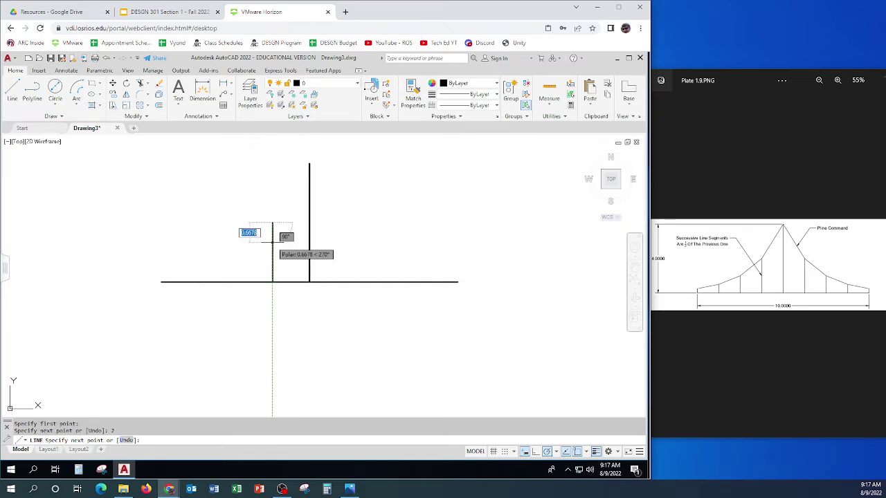
key("Return")
Step: Draw a 1-unit vertical line upward from the second division node left of the centre line
key("Return")
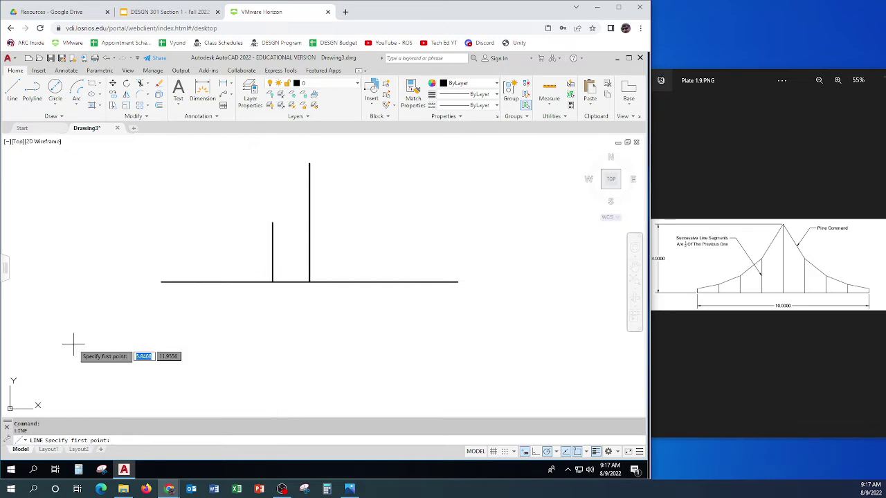
left_click(235, 282)
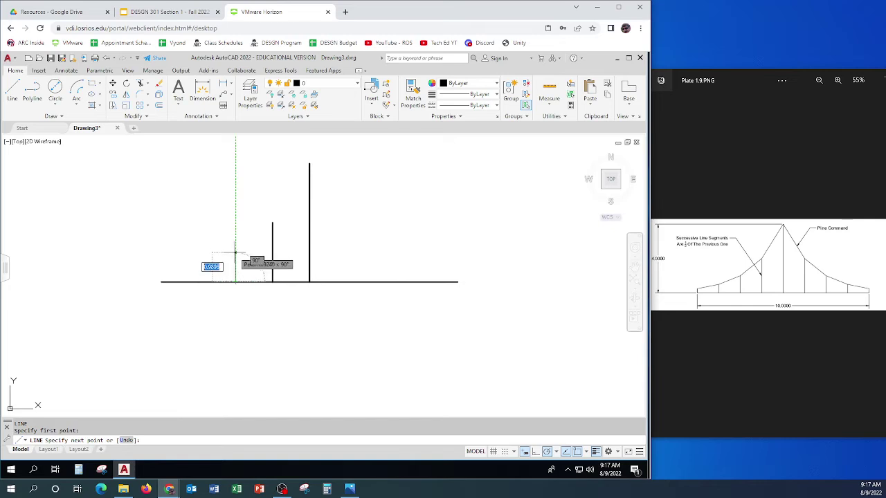
key("Return")
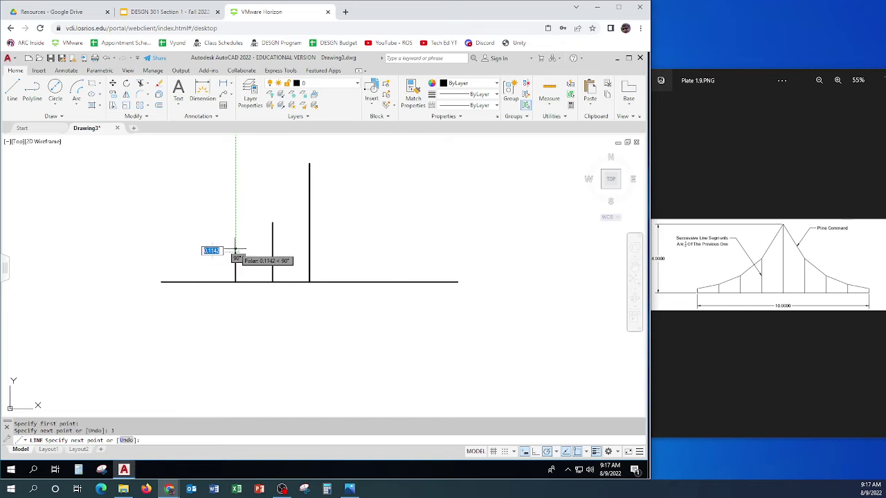
key("Return")
key("Return")
key("Return")
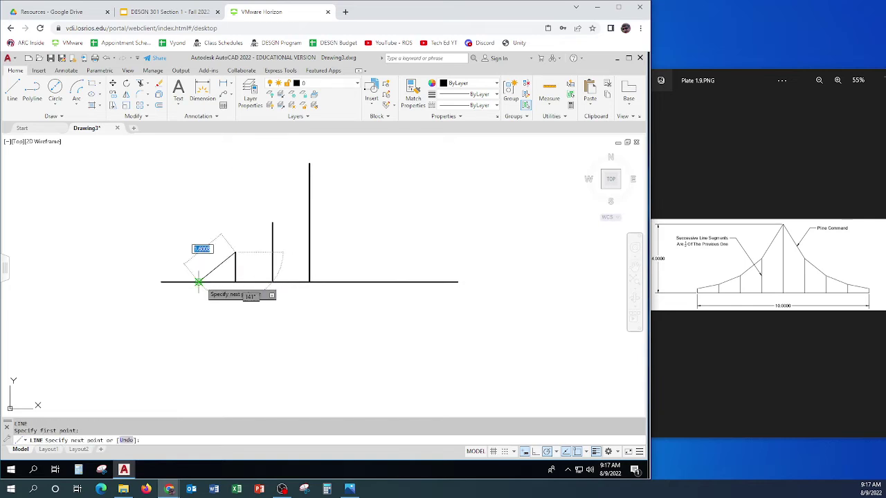
key("Escape")
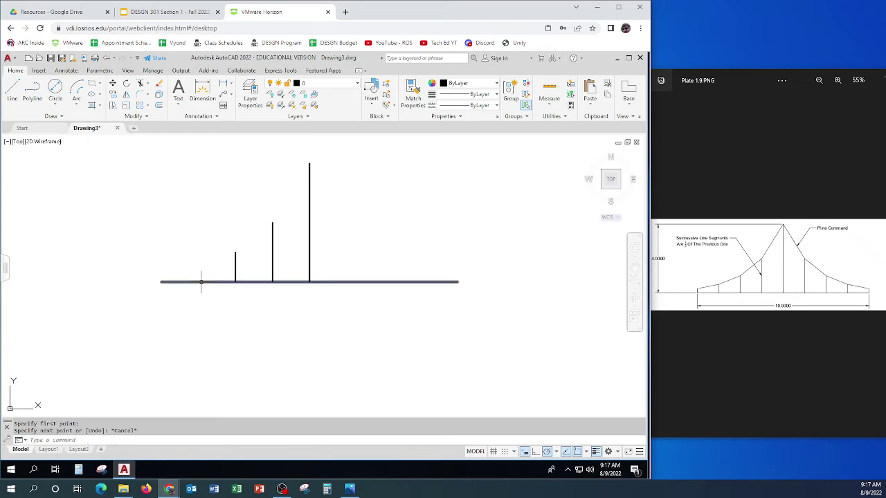
Step: Draw a 0.5-unit vertical line upward from the third division node left of the centre line
key("Return")
left_click(200, 282)
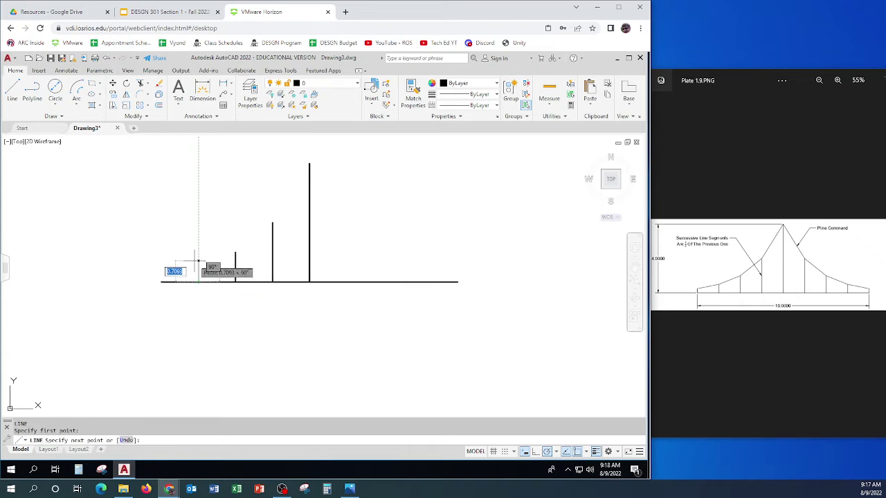
type(".5")
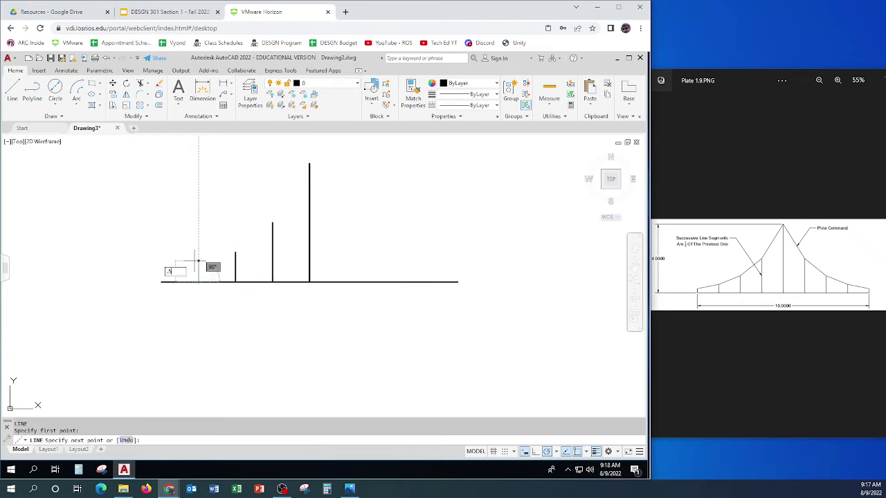
key("Return")
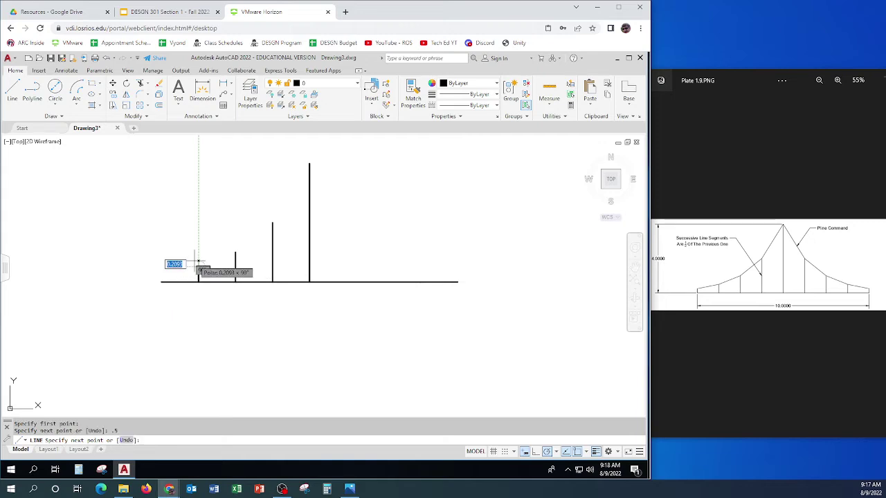
Step: Enable the Endpoint object snap and draw a 0.25-unit vertical line upward from the baseline's left endpoint
key("Escape")
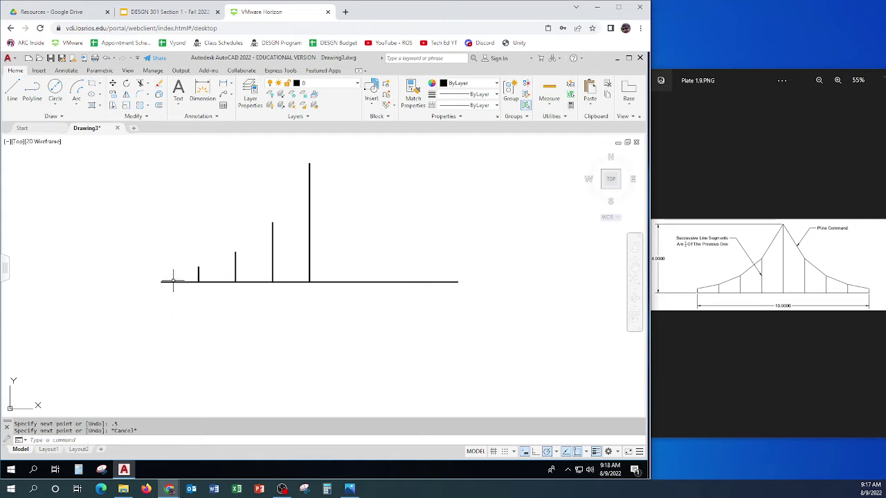
left_click(587, 452)
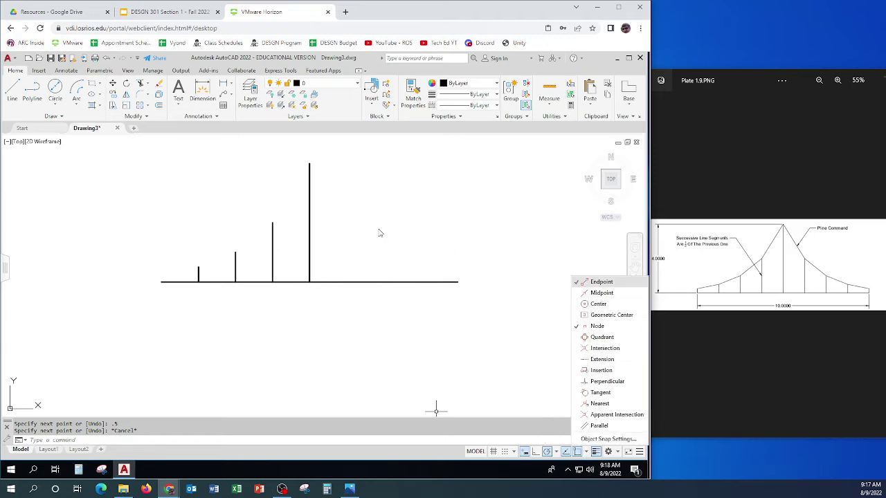
left_click(13, 89)
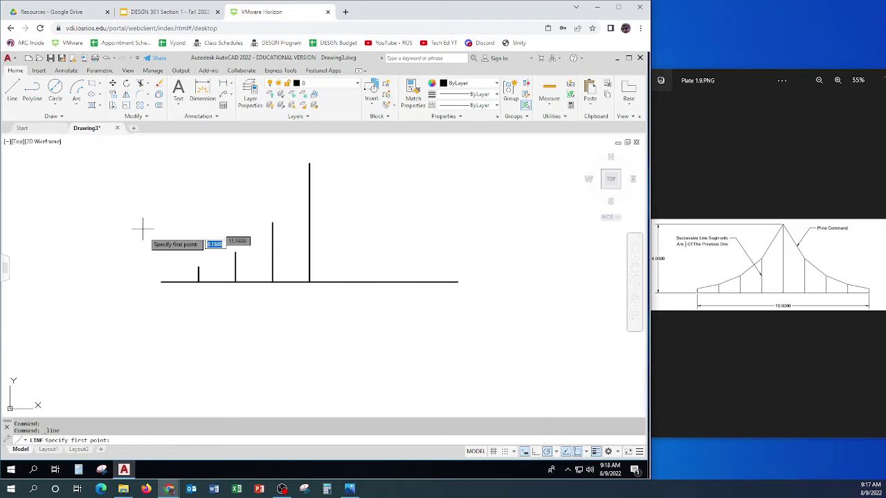
left_click(162, 282)
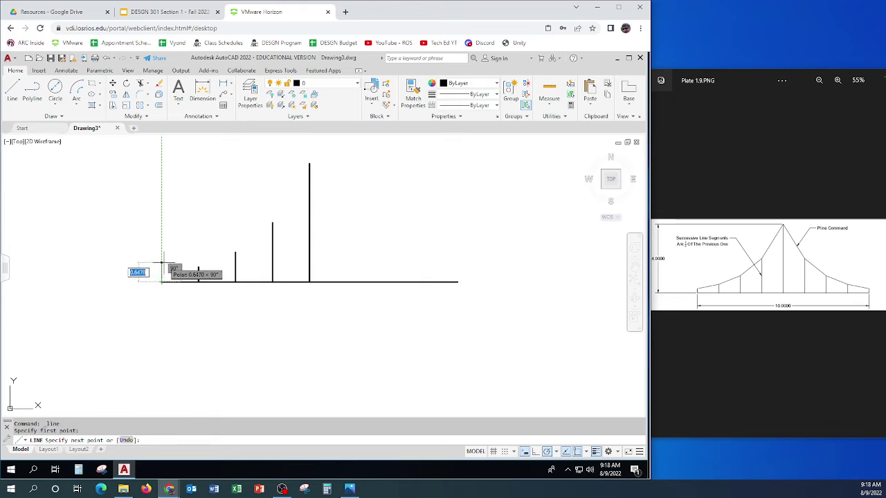
type(".25")
key("Return")
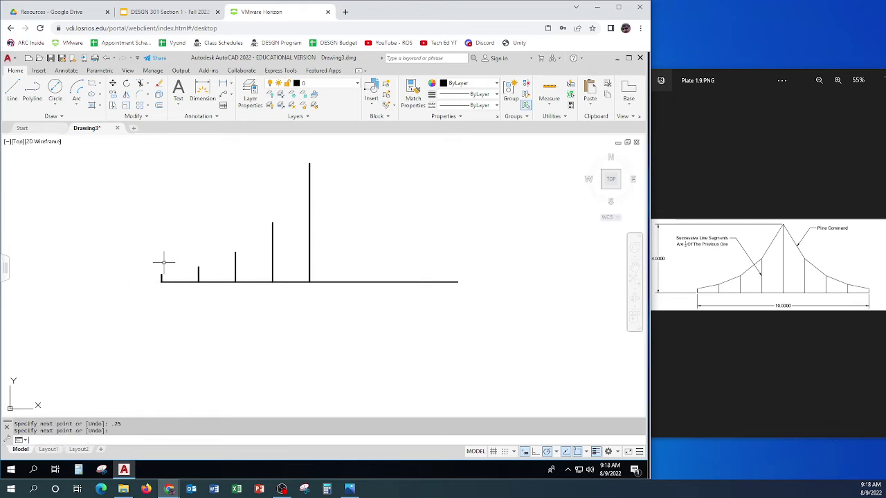
key("Return")
Step: Draw a 2-unit vertical line upward from the first division node right of the centre line
left_click(13, 89)
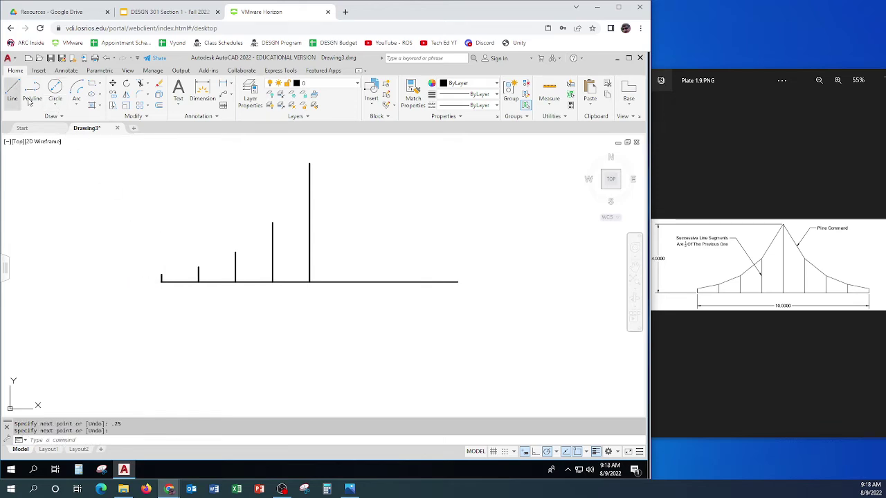
left_click(347, 281)
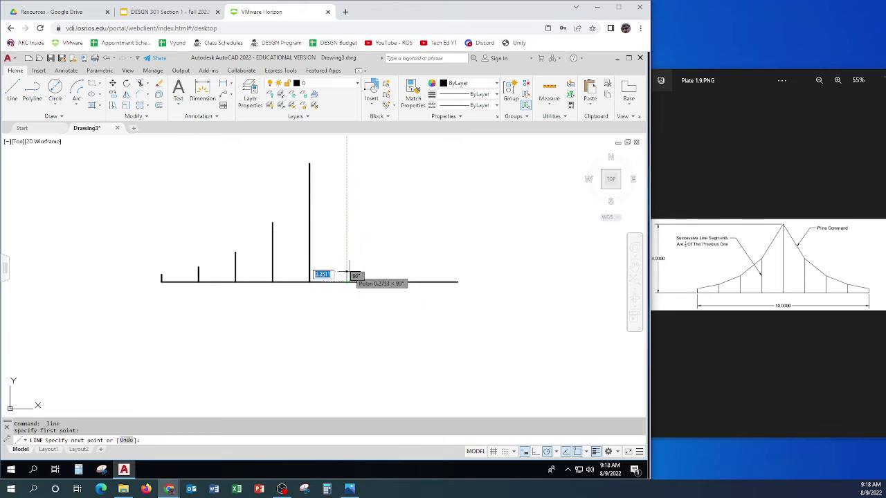
type("2")
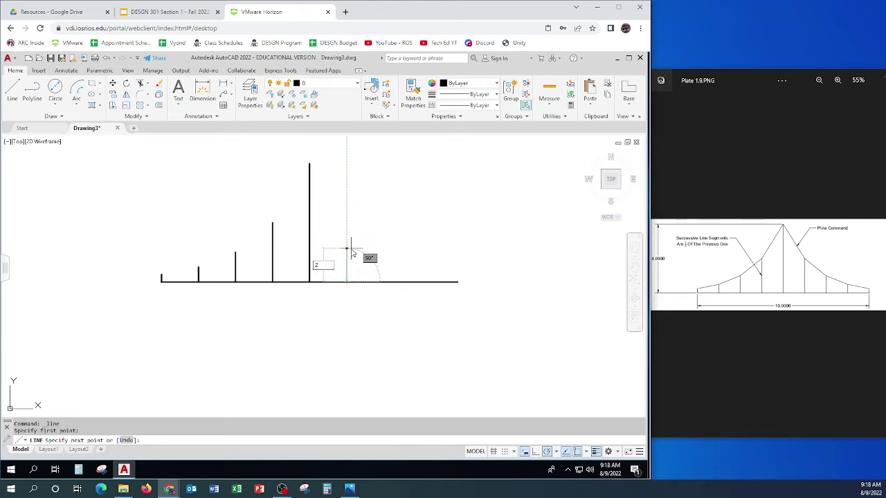
key("Return")
key("Return")
Step: Draw a 1-unit vertical line upward from the second division node right of the centre line
key("Return")
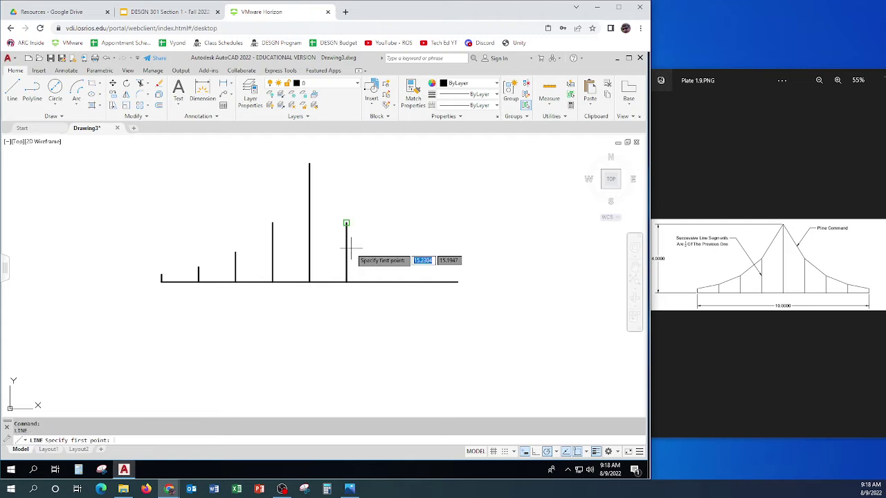
left_click(384, 283)
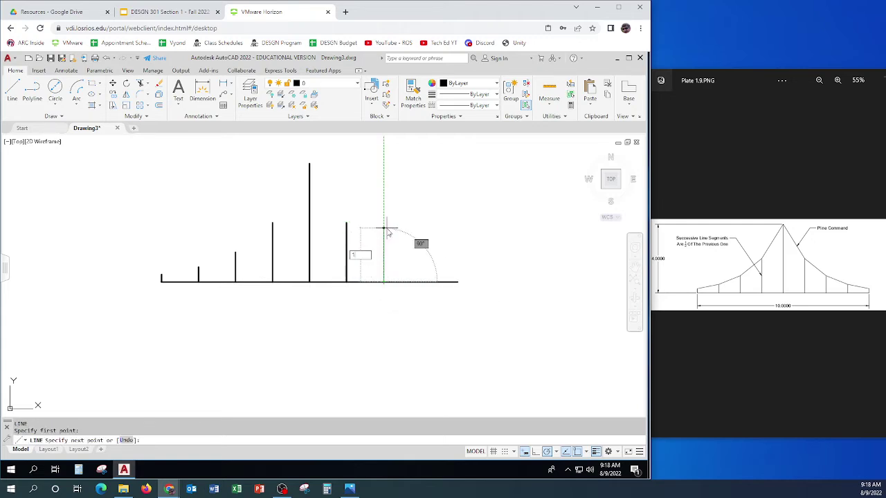
type("1")
key("Return")
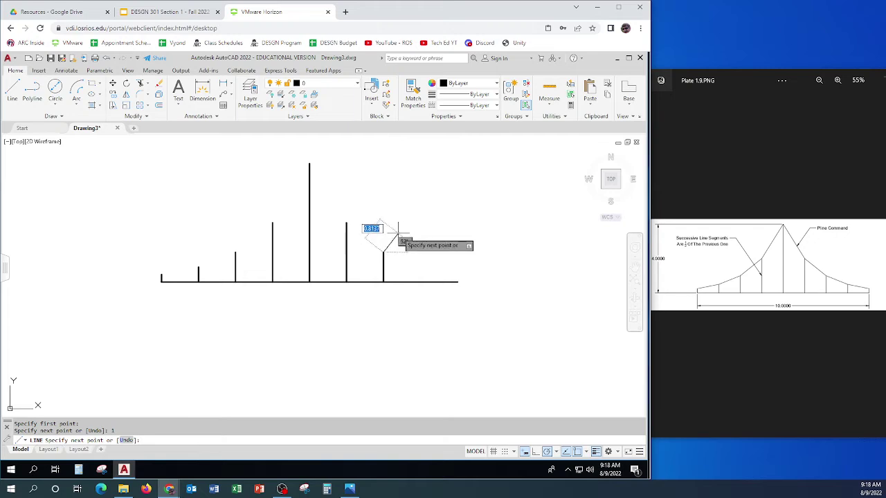
key("Return")
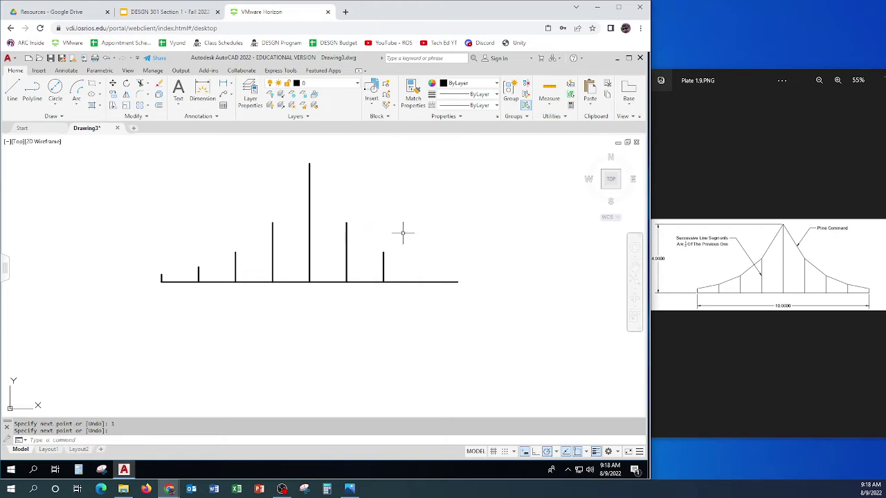
Step: Draw a 0.5-unit vertical line upward from the third division node right of the centre line
key("Return")
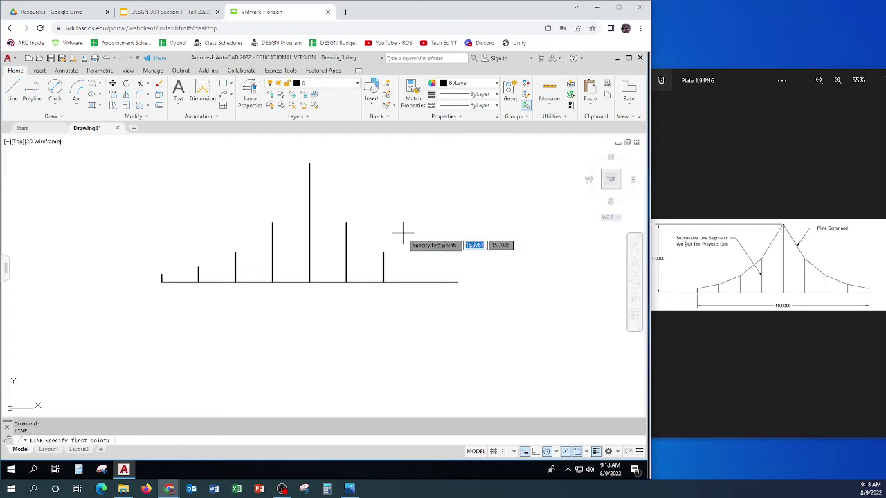
left_click(420, 281)
type(".5")
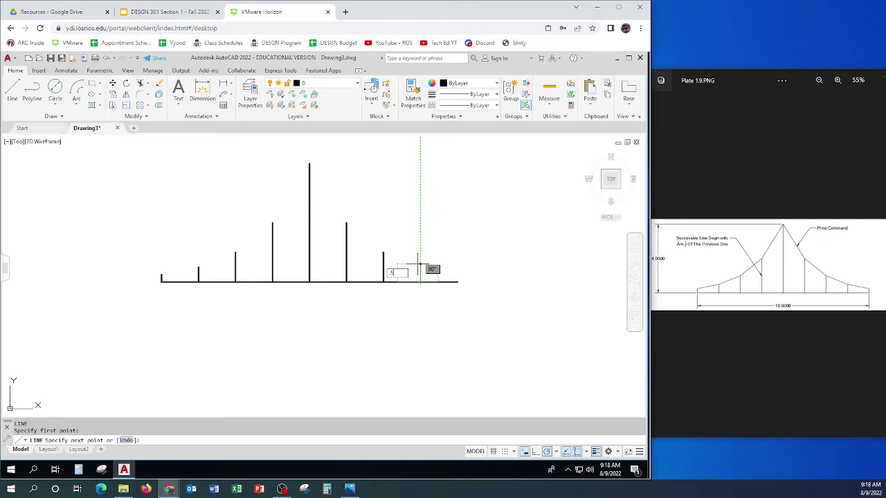
key("Return")
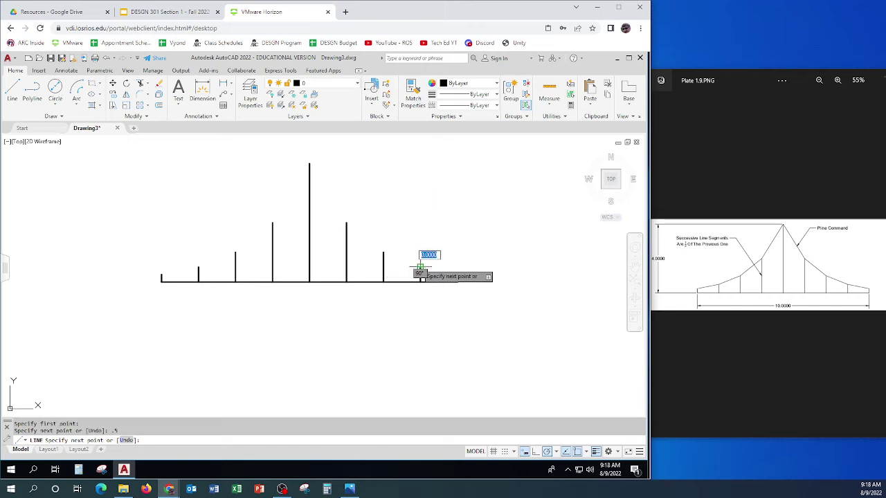
key("Return")
Step: Draw a 0.25-unit vertical line upward from the baseline's right endpoint
key("Return")
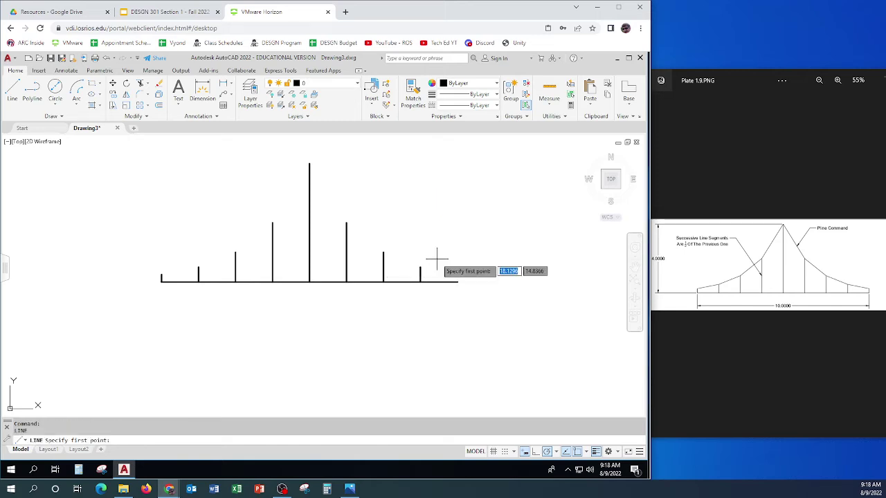
left_click(455, 281)
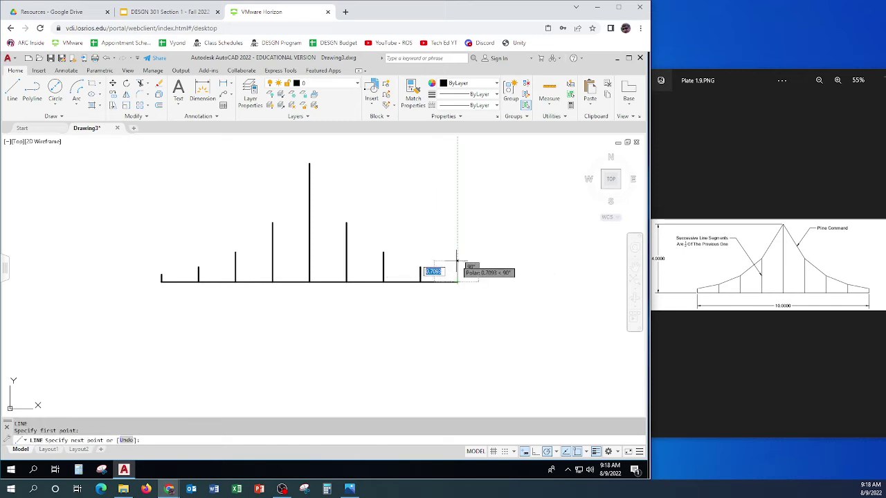
type(".25")
key("Return")
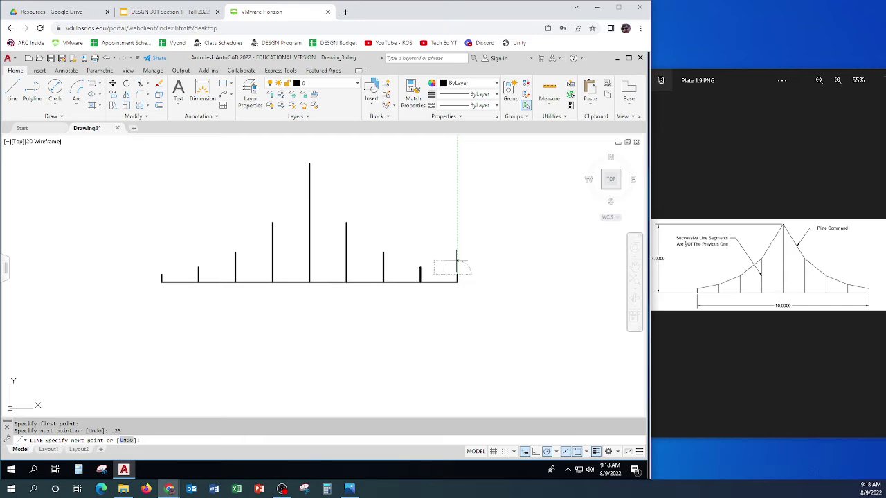
key("Return")
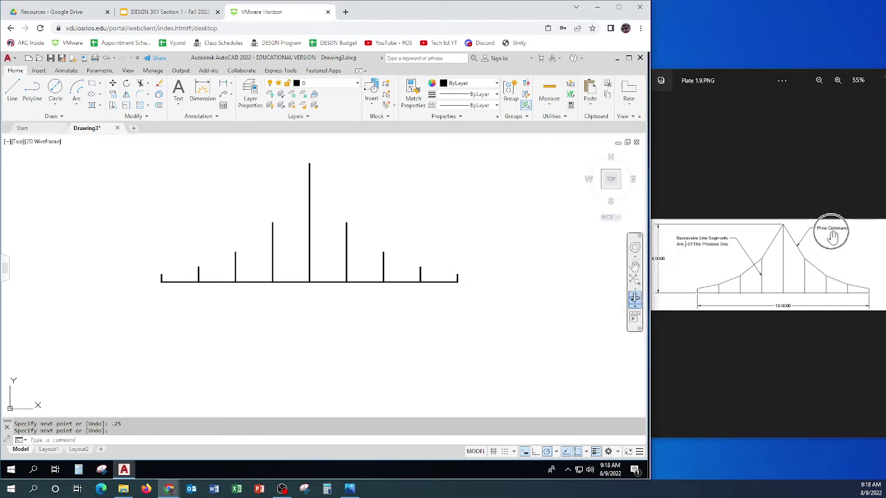
Step: Draw one polyline connecting the top endpoints of all nine vertical lines, from the leftmost over the centre peak to the rightmost
left_click(32, 92)
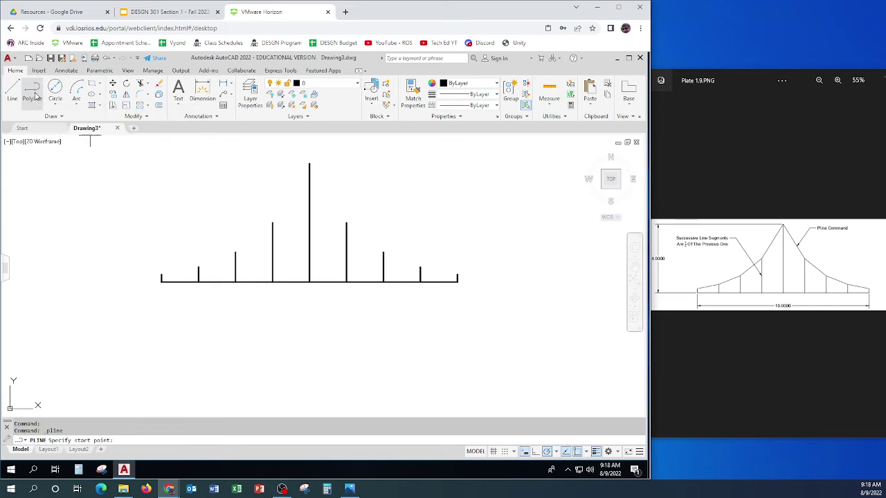
left_click(161, 277)
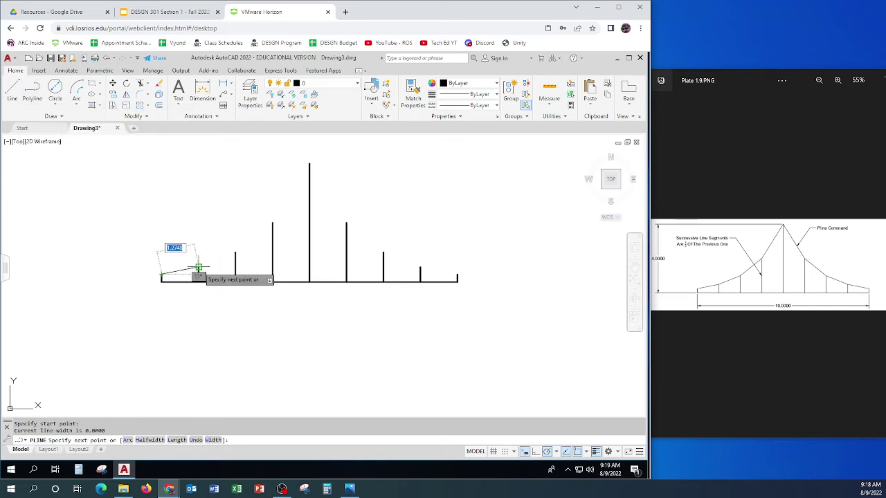
left_click(199, 267)
left_click(236, 253)
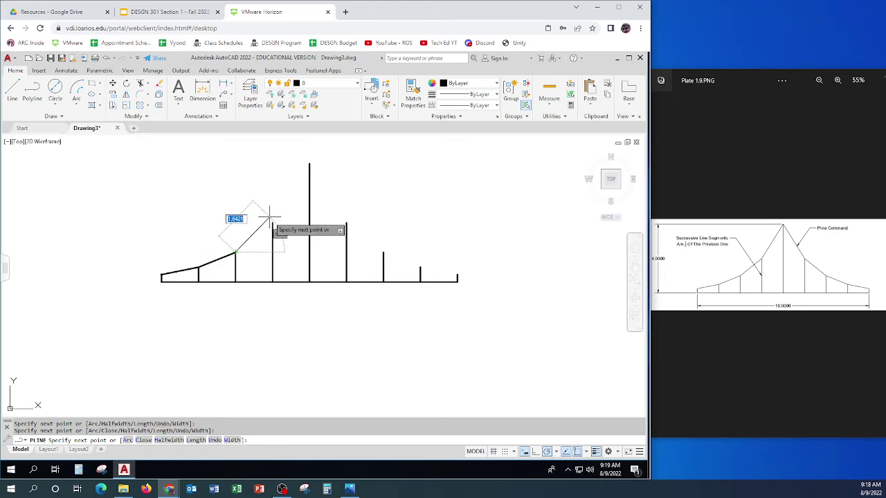
left_click(273, 222)
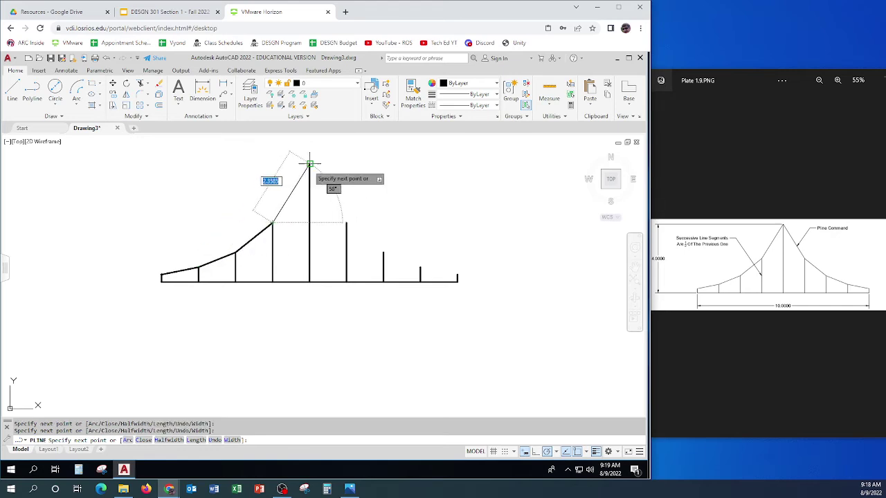
left_click(309, 164)
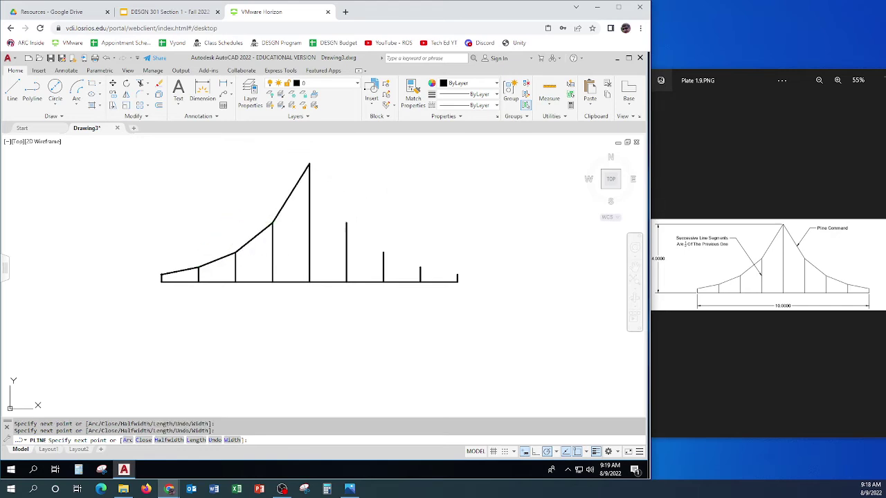
left_click(346, 222)
left_click(383, 252)
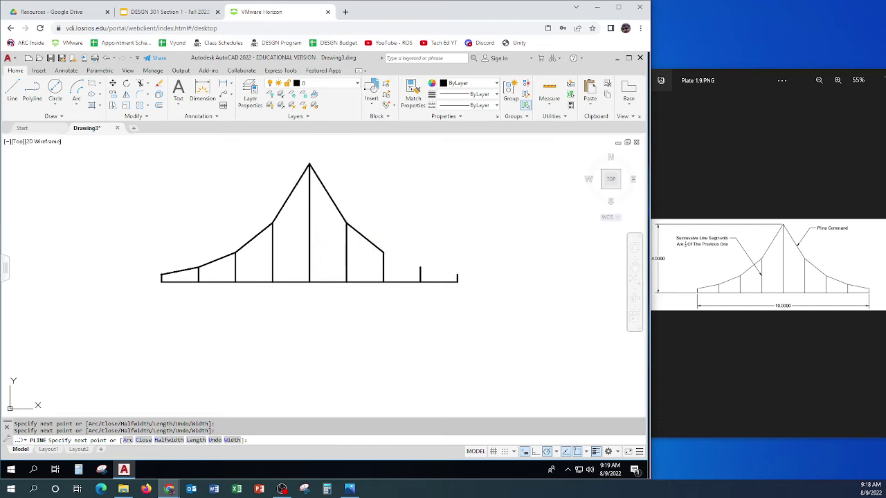
left_click(420, 266)
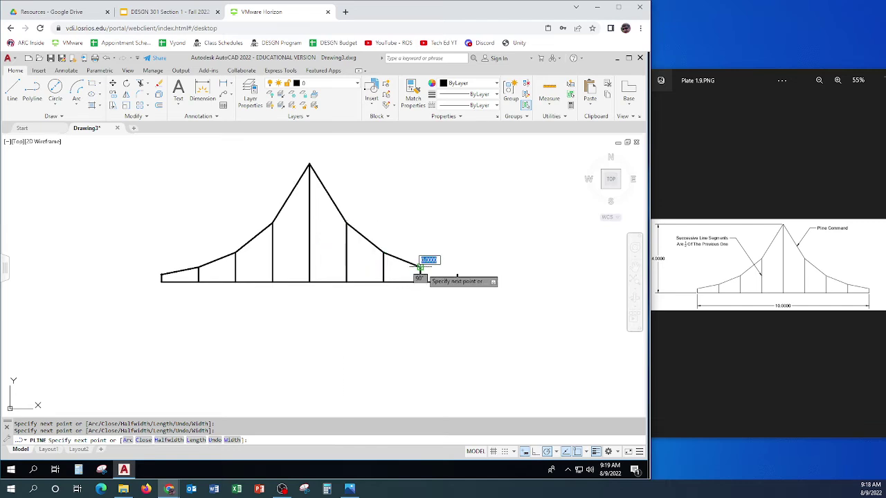
left_click(457, 276)
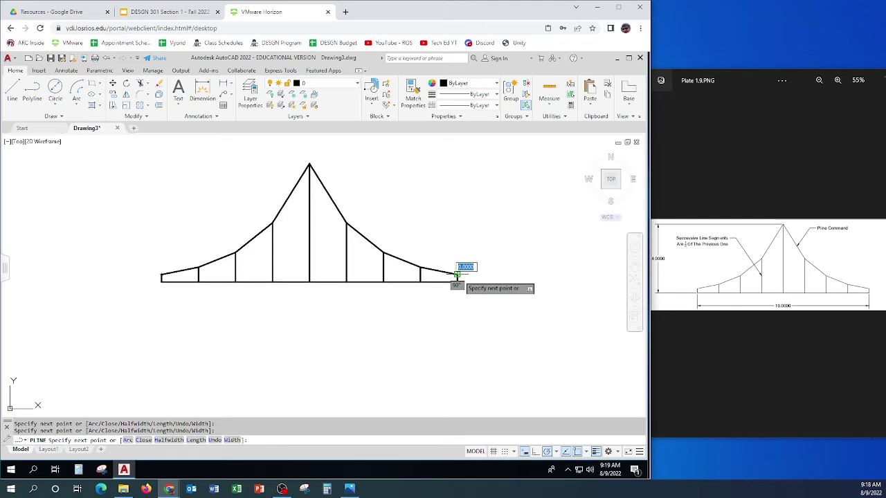
key("Return")
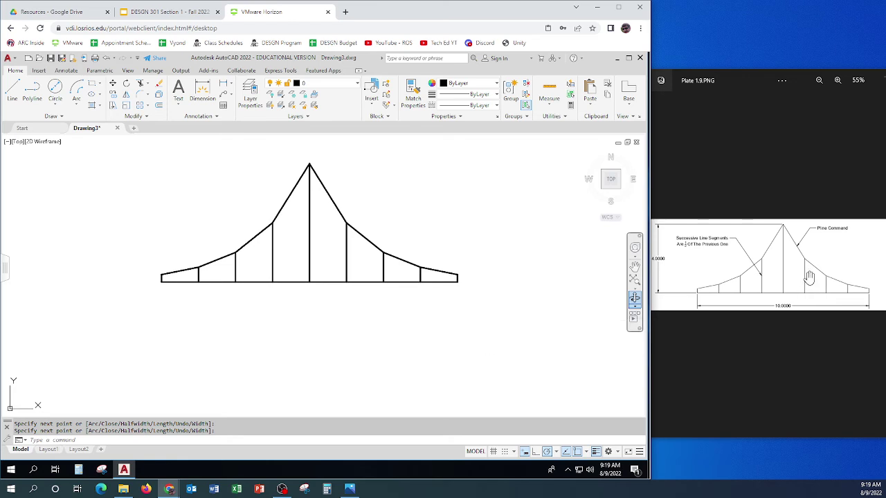
Step: Draw a second 10-unit horizontal baseline to the right of the finished polyline figure, level with its baseline
left_click(330, 269)
left_click_drag(714, 276, 783, 265)
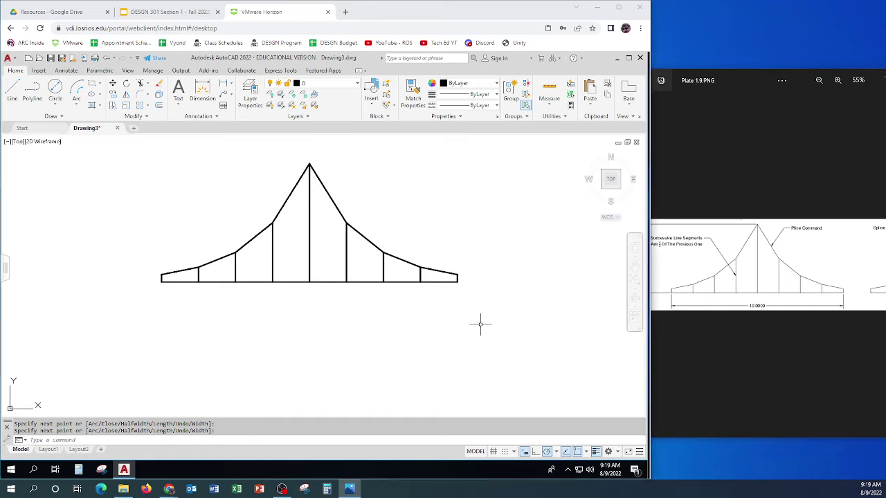
mouse_move(478, 323)
middle_mouse_down()
mouse_move(337, 345)
mouse_move(287, 323)
middle_mouse_up()
scroll(338, 338, "down", 2)
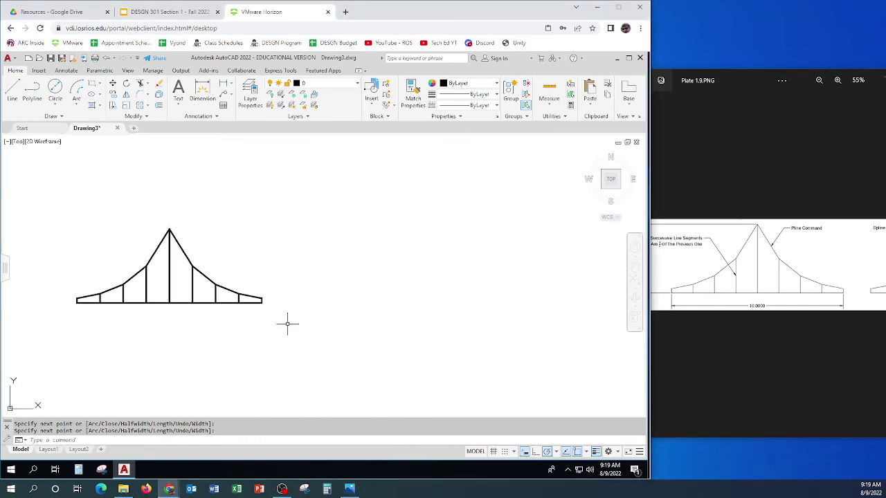
left_click(11, 90)
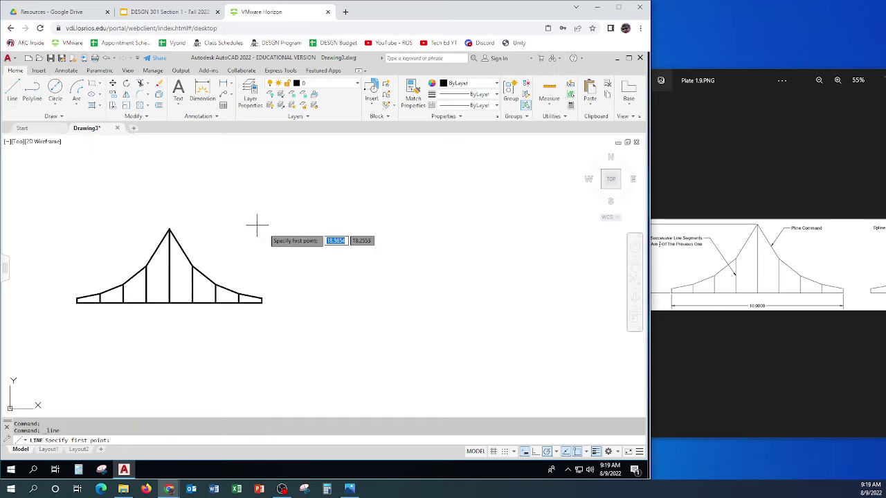
left_click(294, 303)
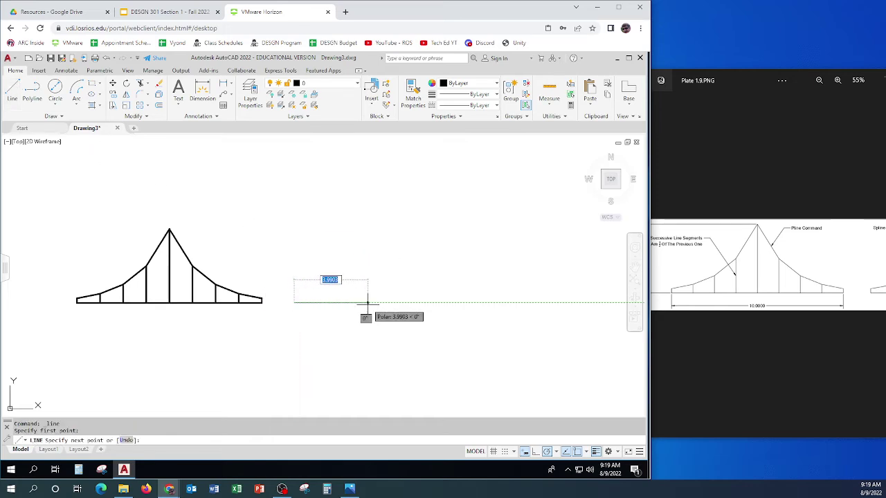
type("10")
key("Return")
key("Return")
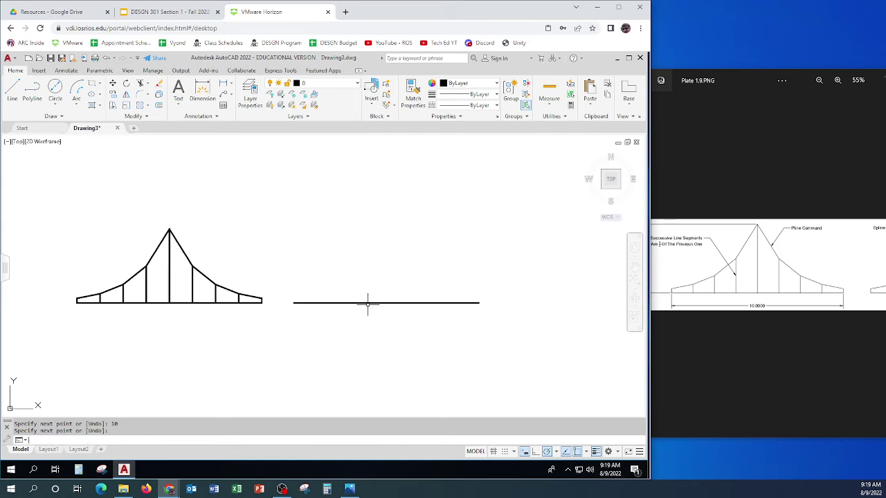
left_click(60, 115)
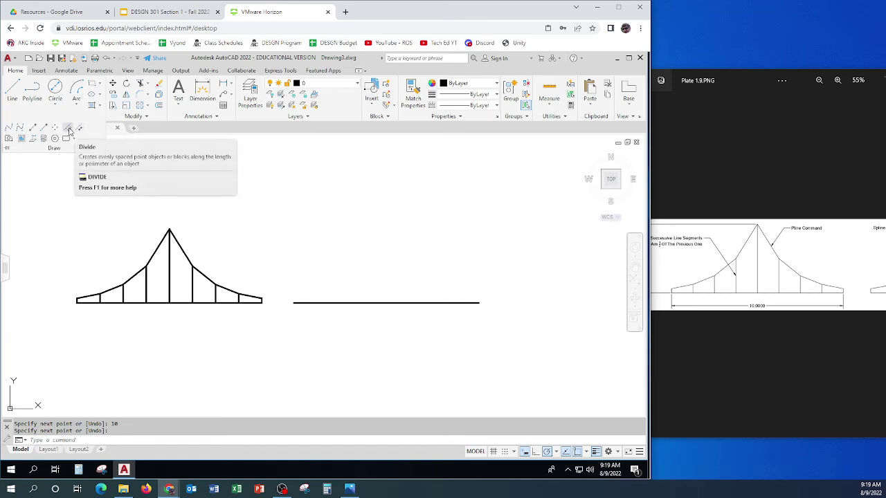
left_click(69, 129)
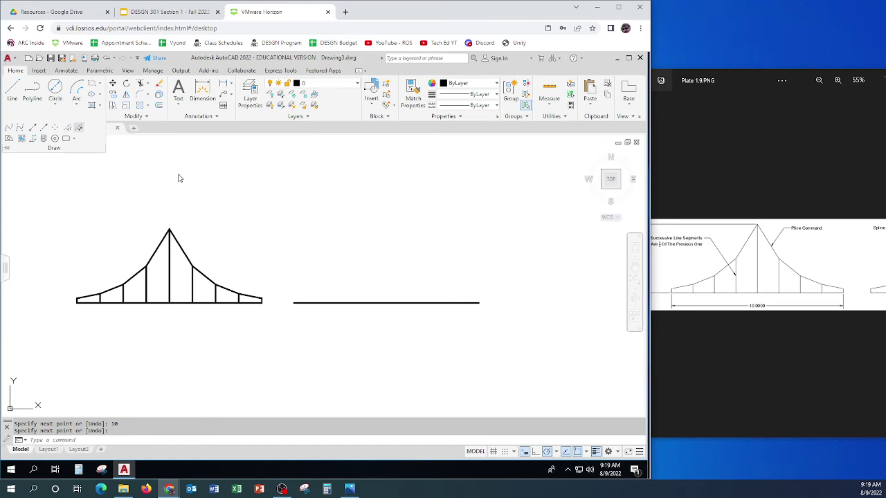
left_click(355, 302)
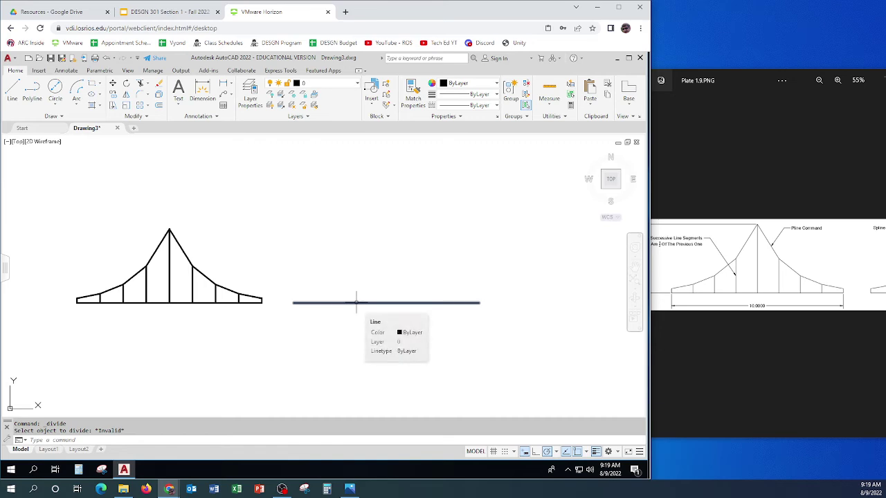
type("8")
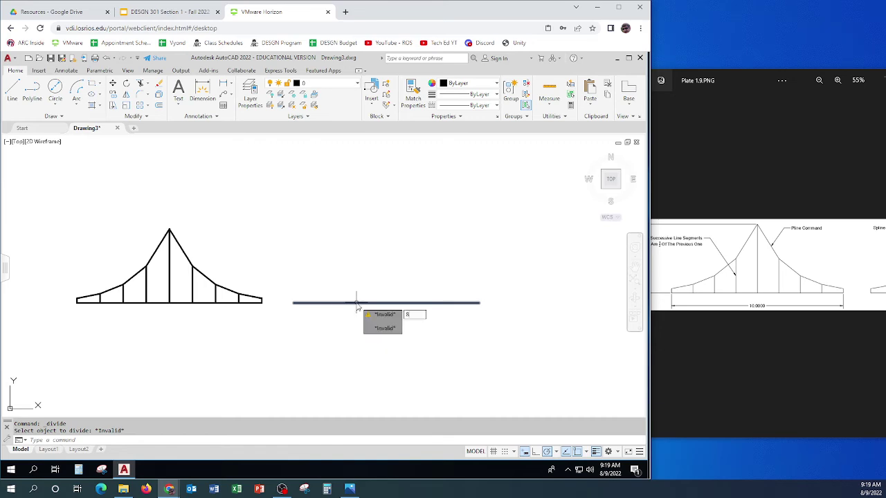
key("Escape")
key("Escape")
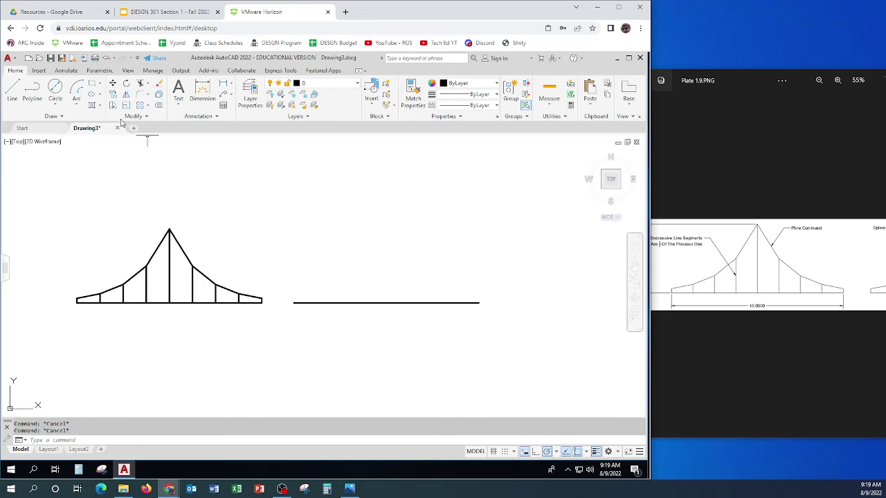
Step: Divide the second 10-unit baseline into 8 equal segments
left_click(64, 117)
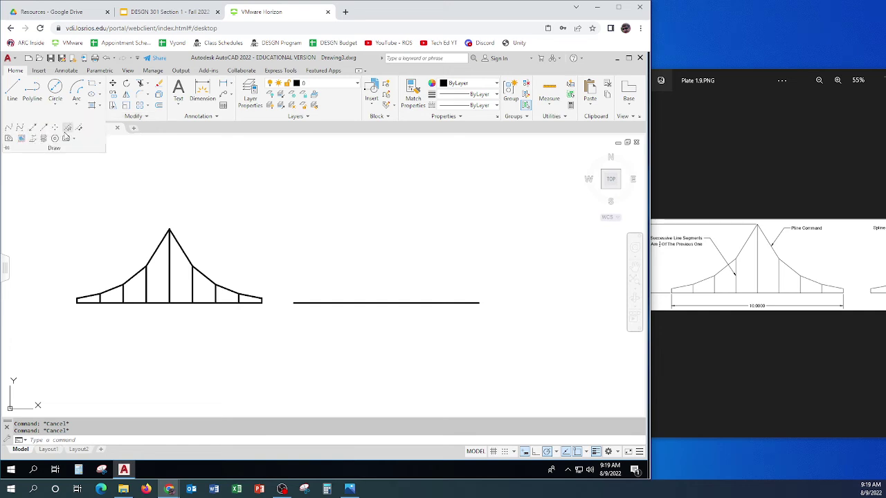
left_click(68, 129)
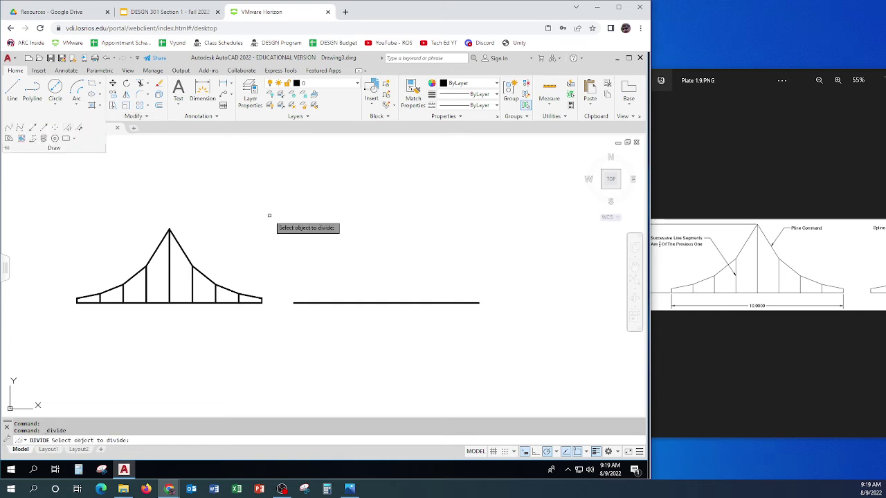
left_click(348, 302)
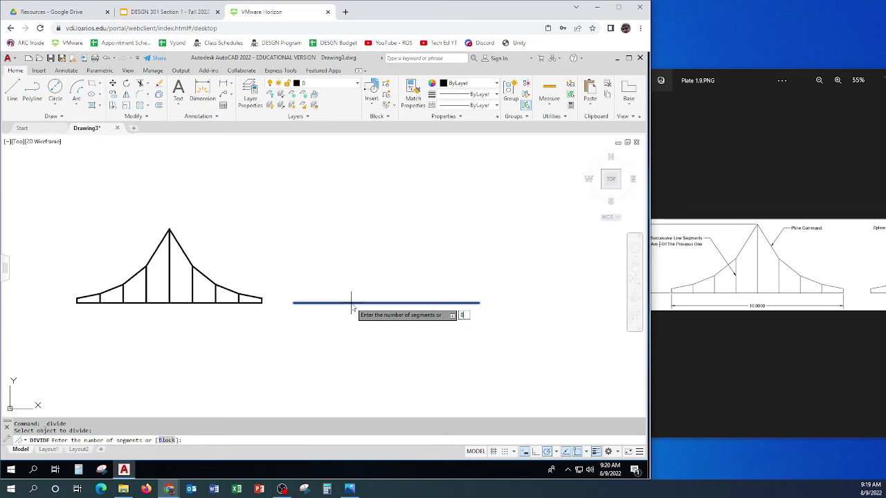
key("Return")
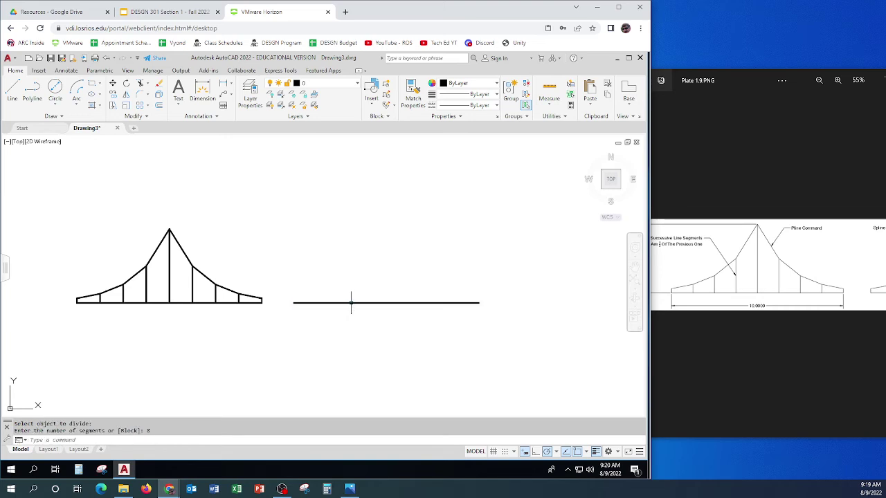
Step: Draw a 4-unit vertical line upward from the midpoint of the second baseline
left_click(12, 90)
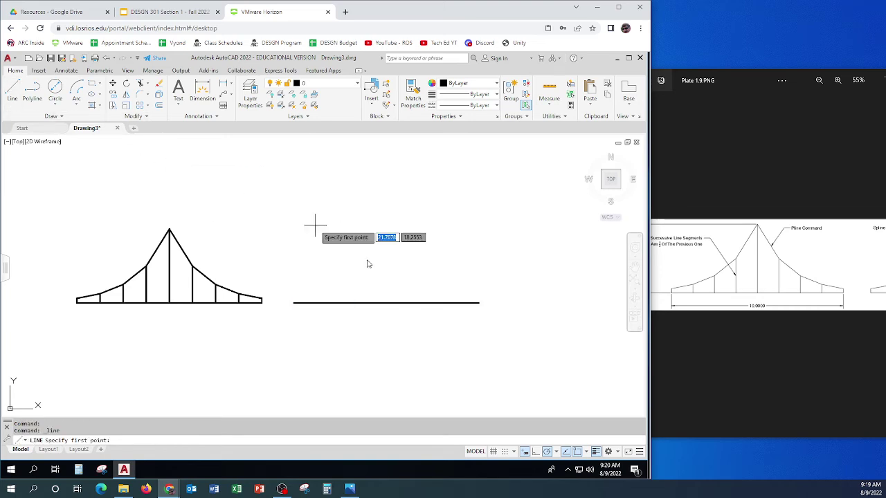
left_click(386, 302)
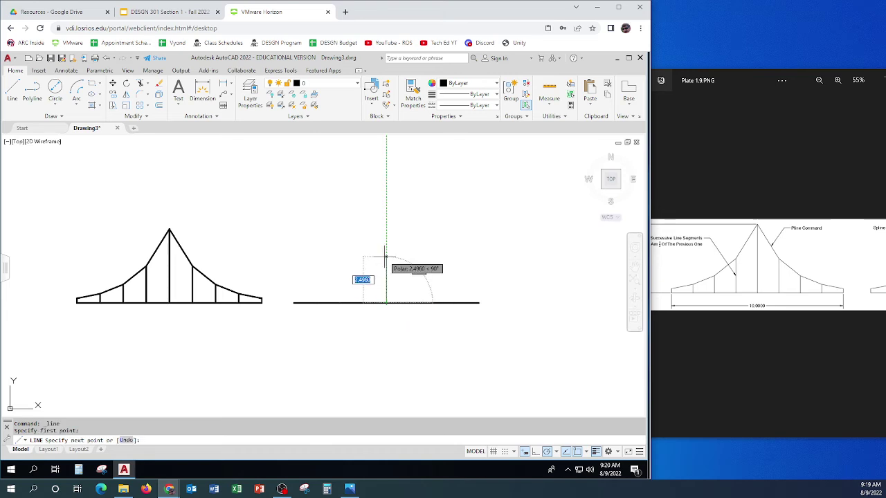
type("4")
key("Return")
key("Return")
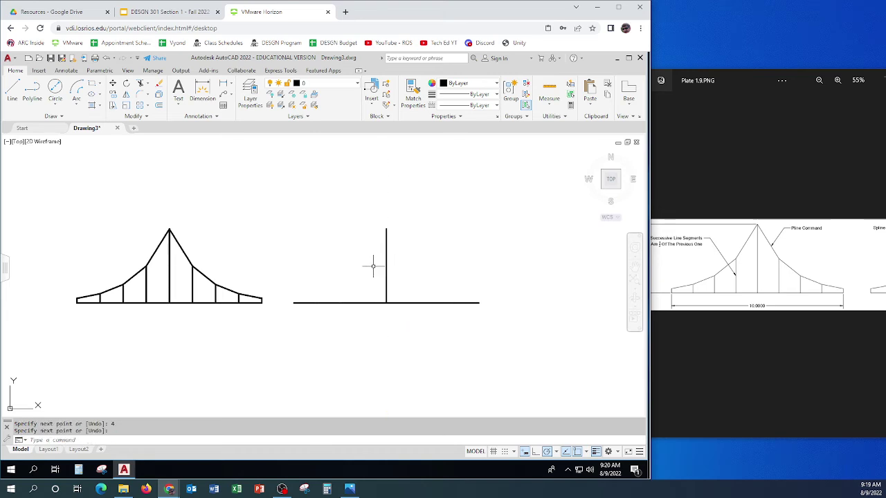
Step: Draw a 2-unit vertical line upward from the first division node left of the second figure's centre line
key("Return")
left_click(363, 302)
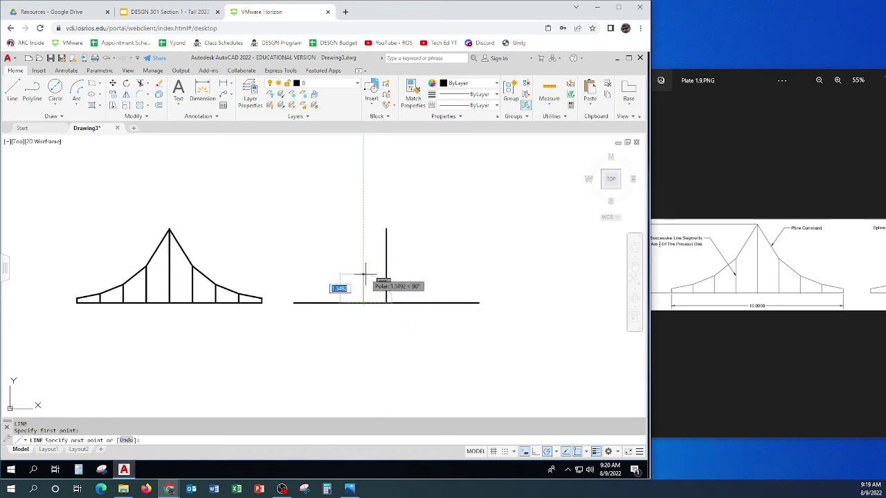
type("2")
key("Return")
key("Return")
Step: Draw a 1-unit vertical line upward from the second division node left of the second figure's centre line
key("Return")
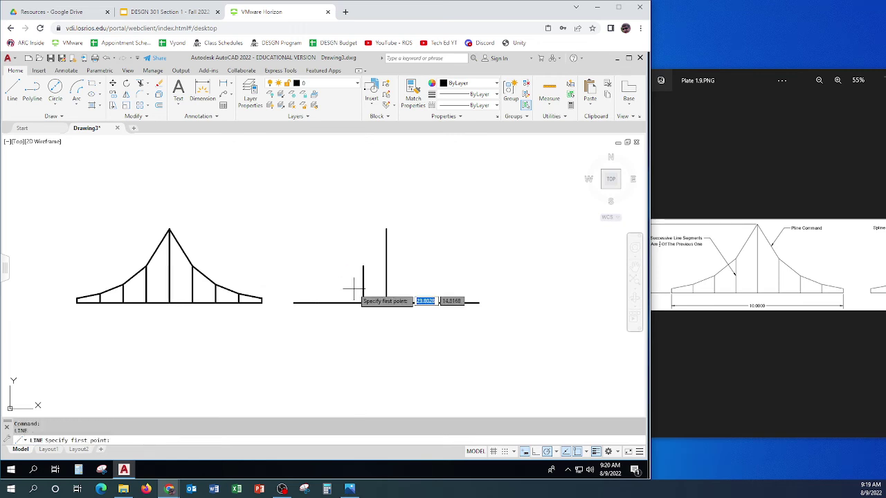
left_click(340, 303)
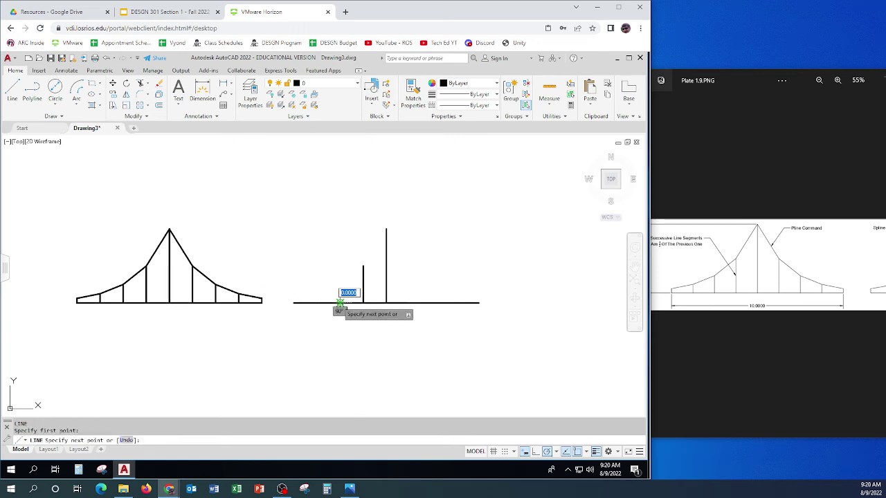
type("1")
key("Return")
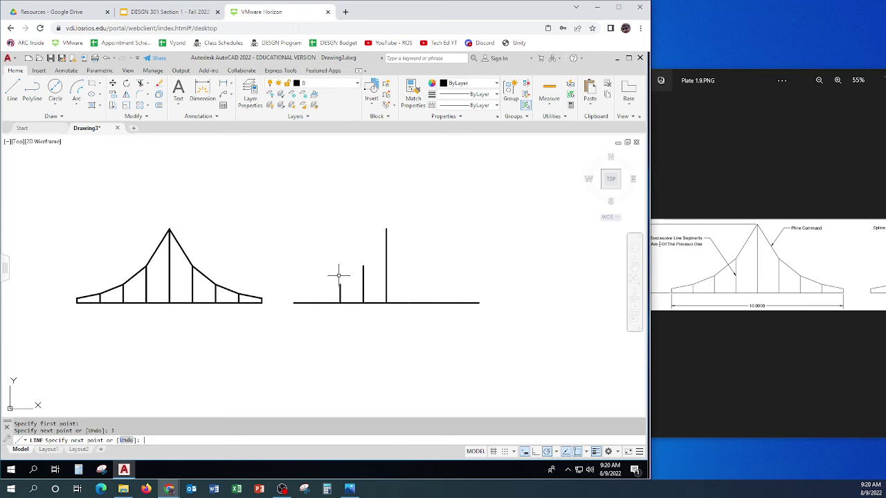
key("Return")
Step: Draw a 0.5-unit vertical line upward from the third division node left of the second figure's centre line
key("Return")
left_click(317, 303)
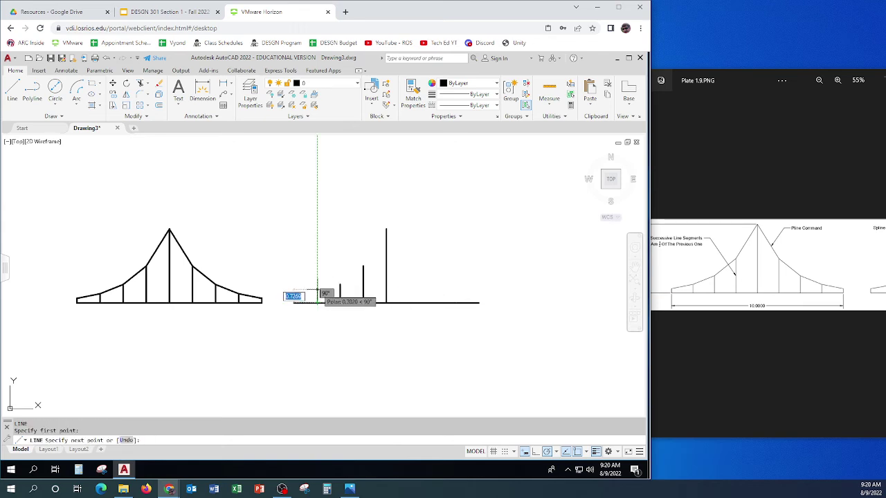
type(".5")
key("Return")
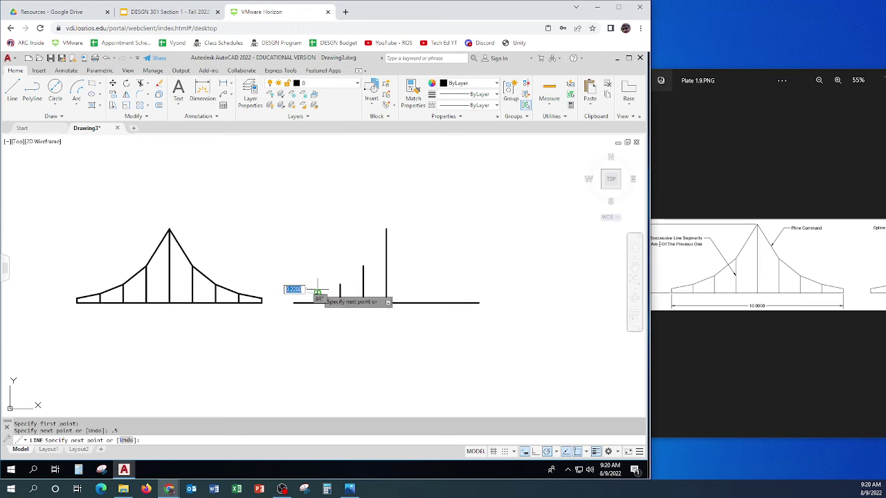
key("Return")
Step: Draw a 0.25-unit vertical line upward from the second baseline's left endpoint
key("Return")
left_click(293, 302)
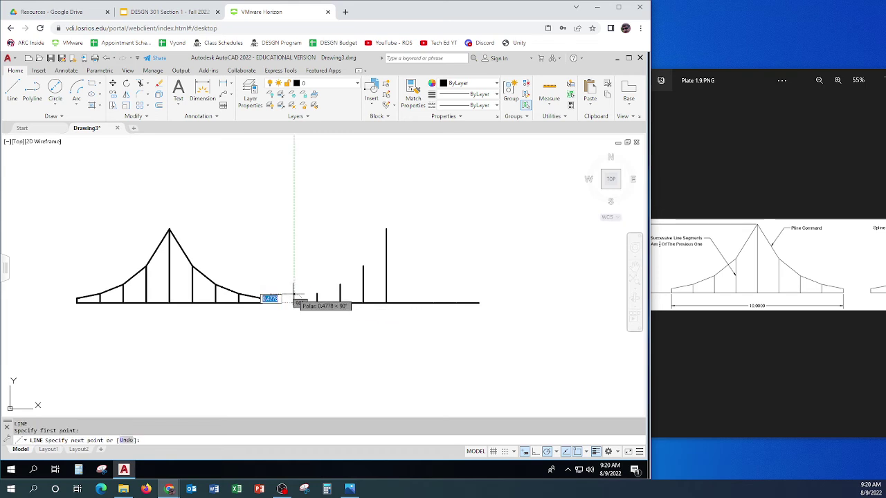
type(".")
key("Return")
key("Return")
Step: Draw a 2-unit vertical line upward from the first division node right of the second figure's centre line
key("Return")
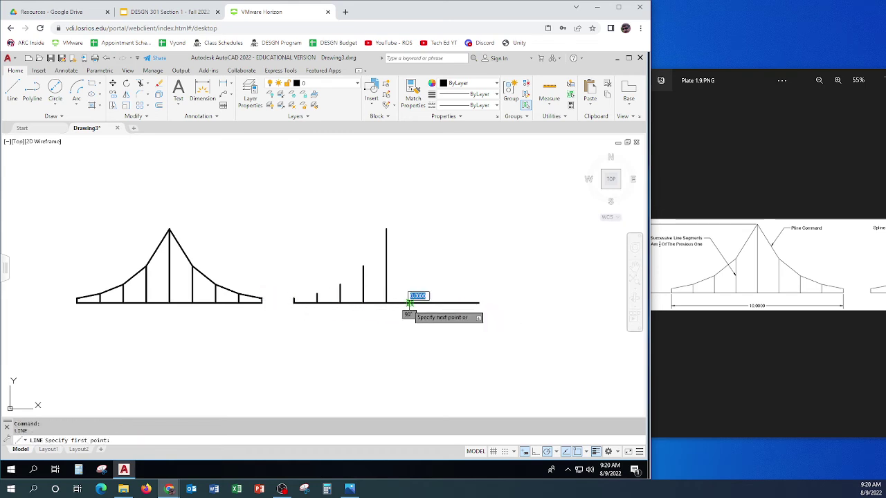
left_click(410, 302)
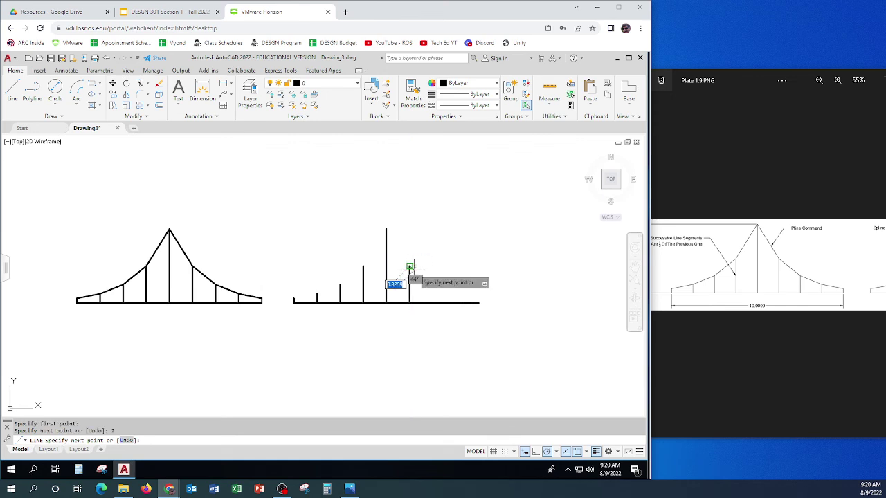
key("Return")
Step: Draw a 1-unit vertical line upward from the second division node right of the second figure's centre line
key("Return")
left_click(432, 303)
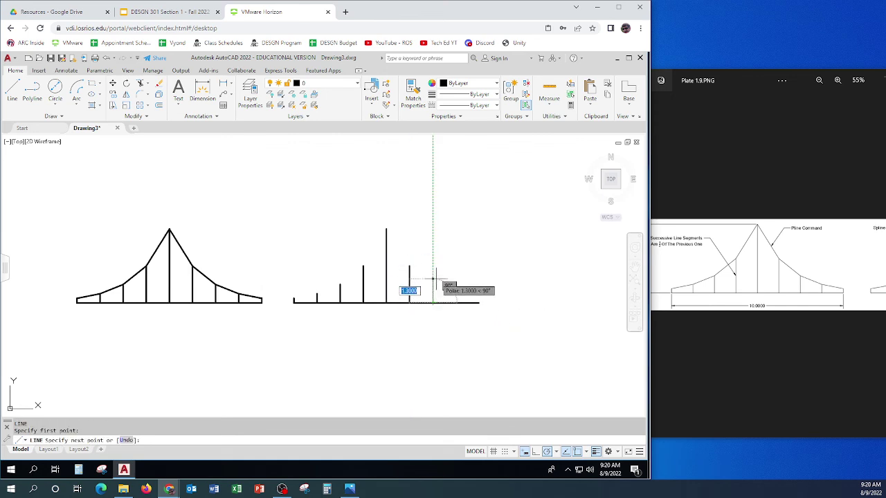
type("1")
key("Return")
key("Return")
Step: Draw a 0.5-unit vertical line upward from the third division node right of the second figure's centre line
key("Return")
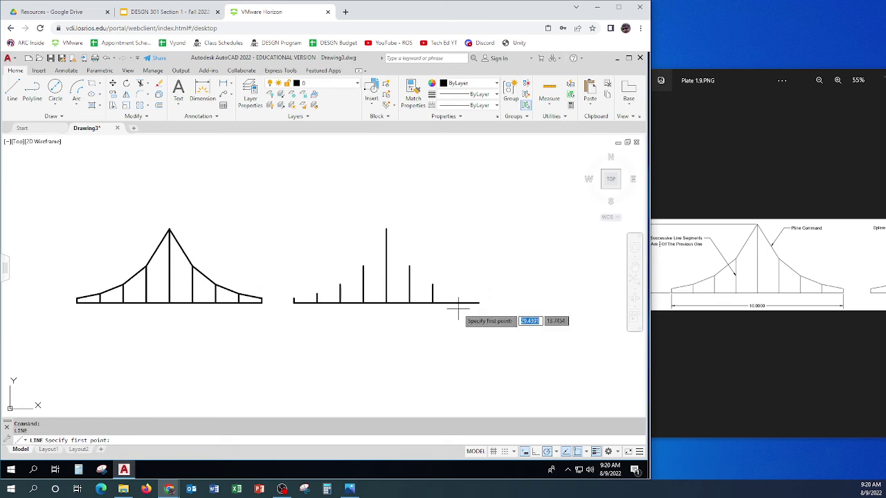
left_click(457, 302)
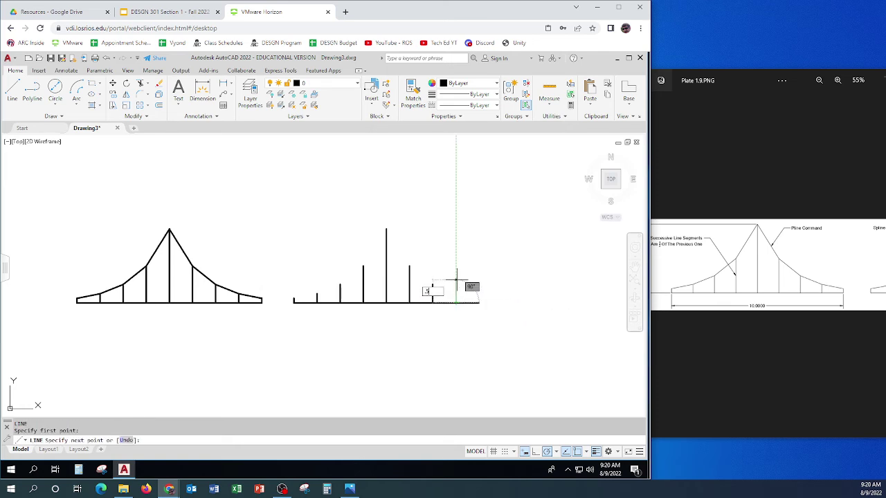
type(".5")
key("Return")
key("Return")
Step: Draw a 0.25-unit vertical line upward from the second baseline's right endpoint
key("Return")
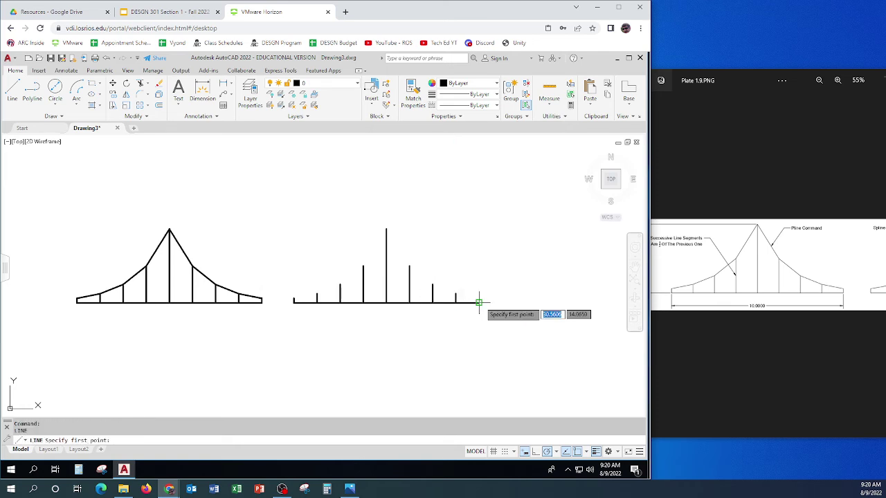
left_click(478, 302)
type(".25")
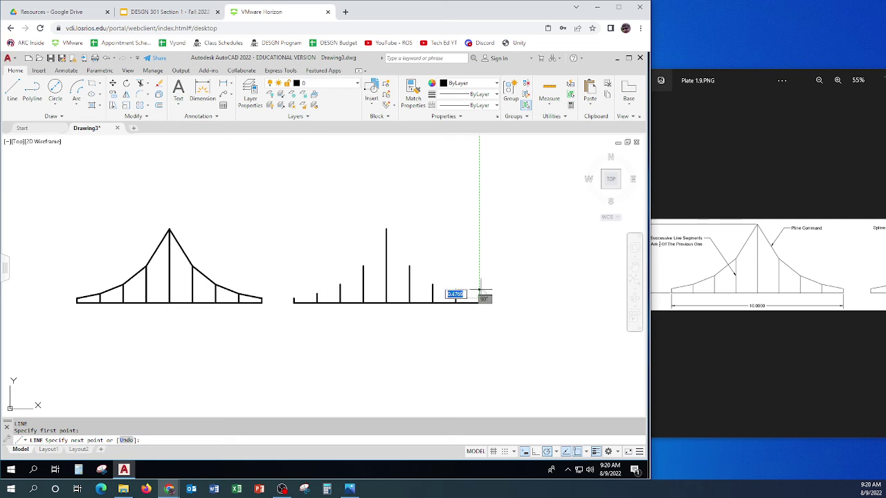
key("Return")
key("Return")
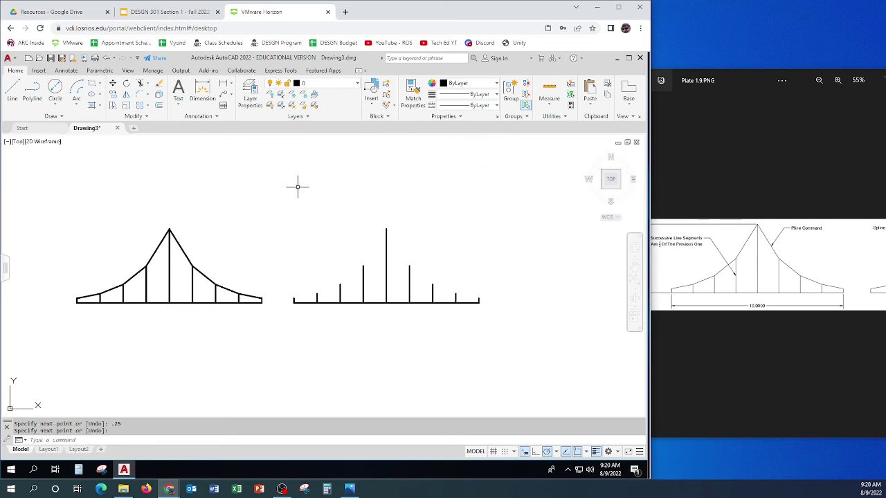
Step: Draw one fit-point spline through the top endpoints of the second figure's nine vertical lines, from the leftmost over the centre peak to the rightmost
type("spl")
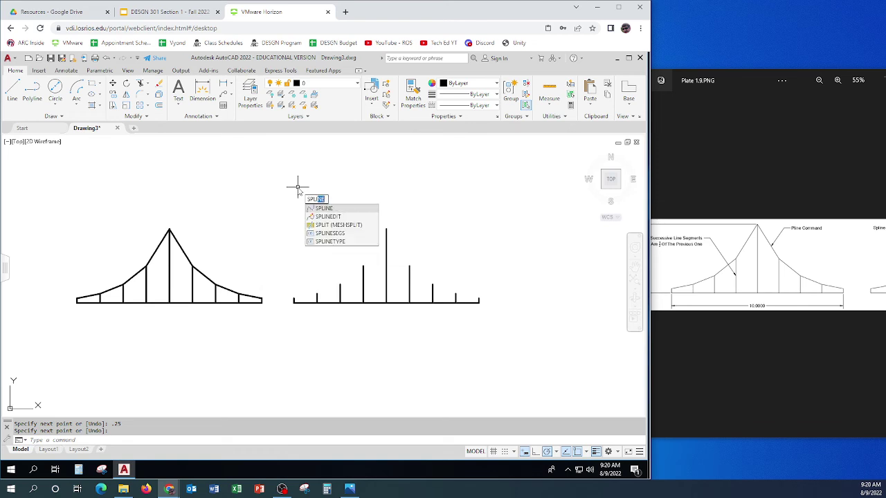
type("in")
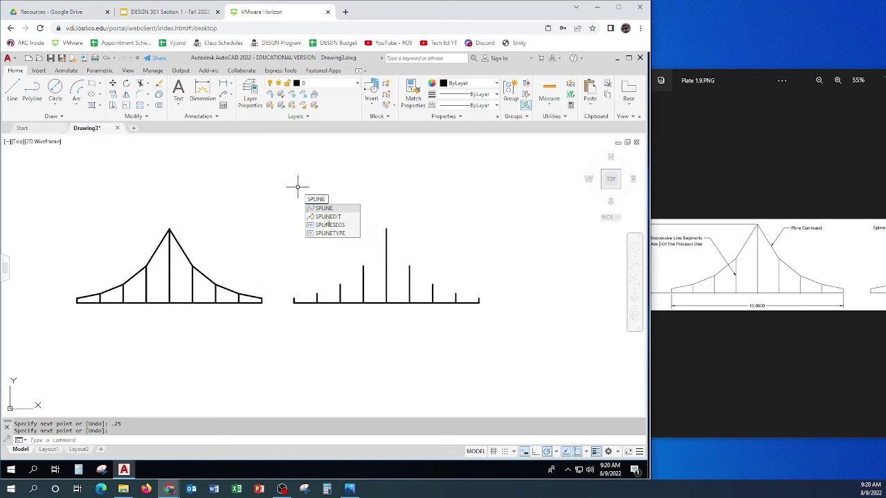
left_click(60, 118)
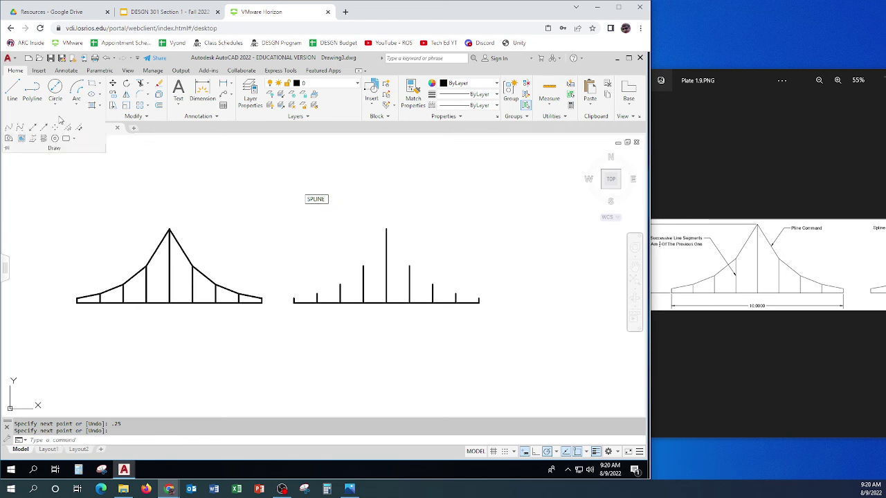
left_click(9, 130)
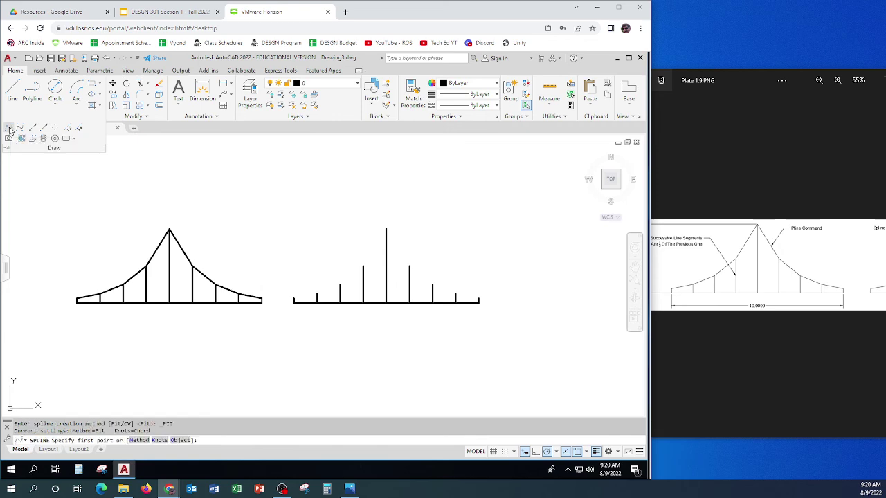
left_click(294, 299)
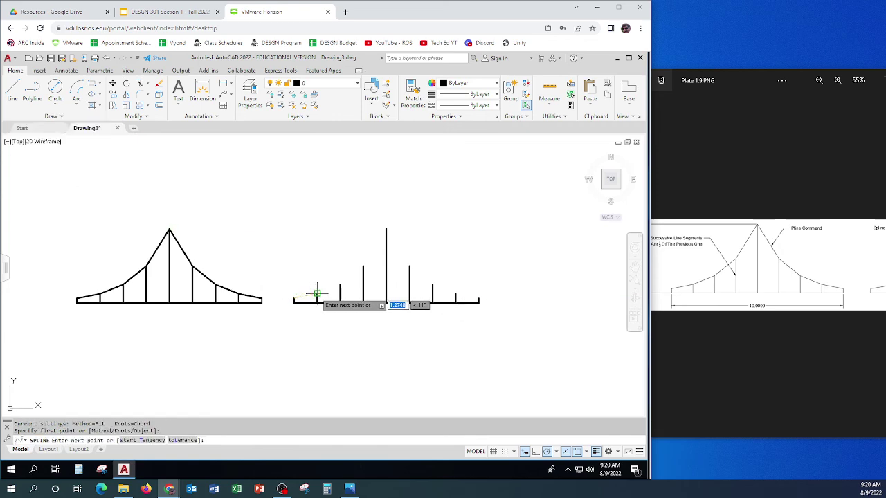
left_click(317, 294)
left_click(340, 273)
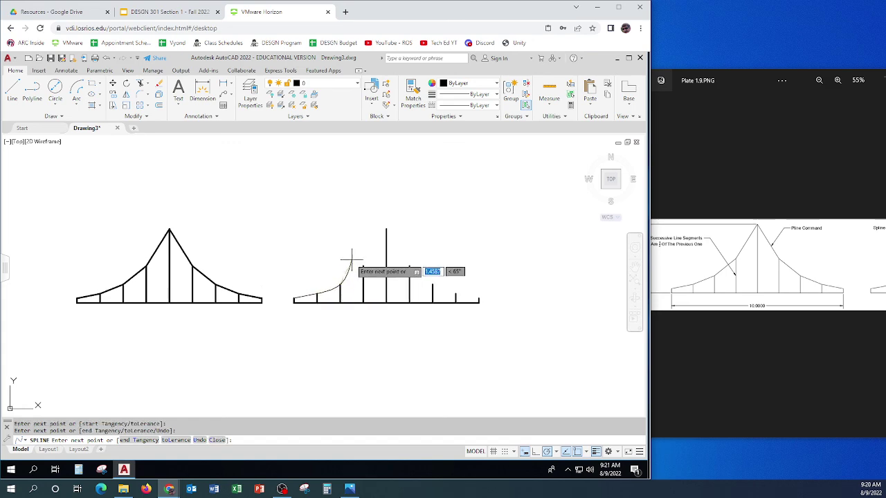
left_click(363, 267)
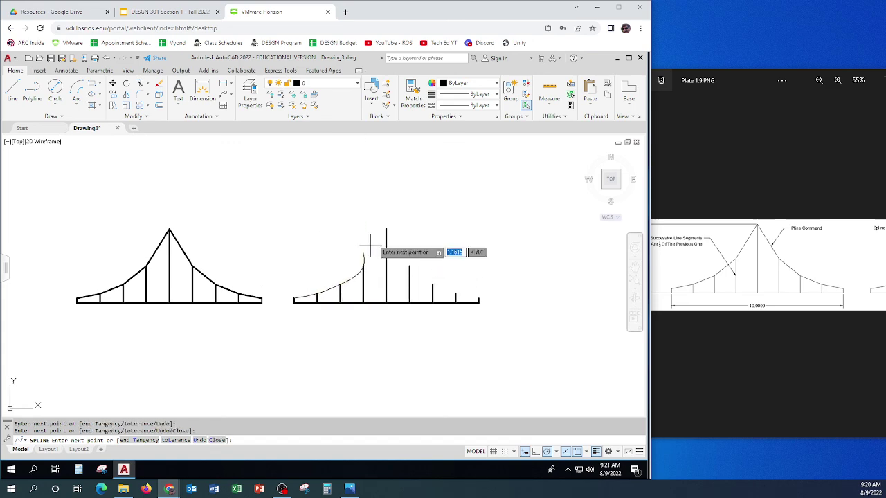
left_click(386, 228)
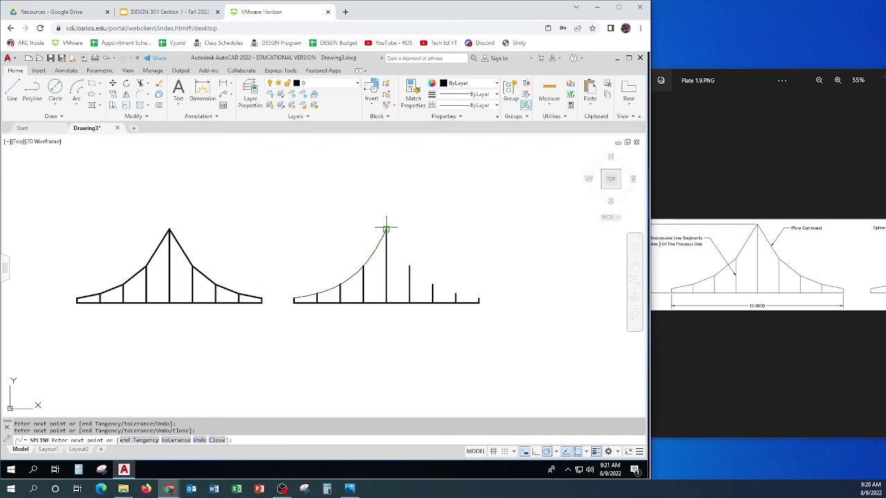
left_click(409, 267)
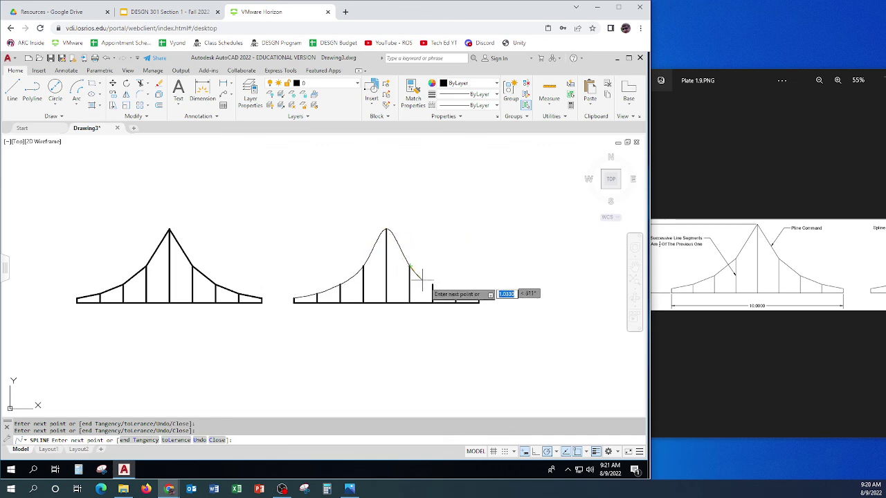
left_click(431, 283)
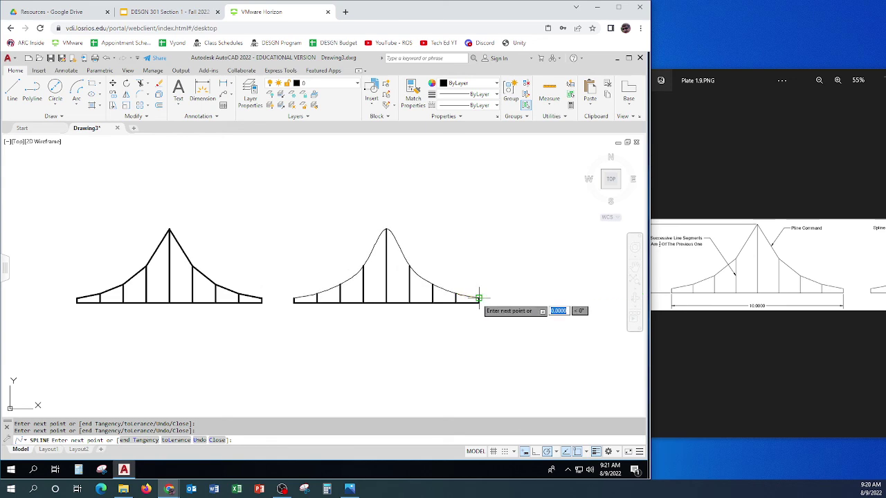
key("Return")
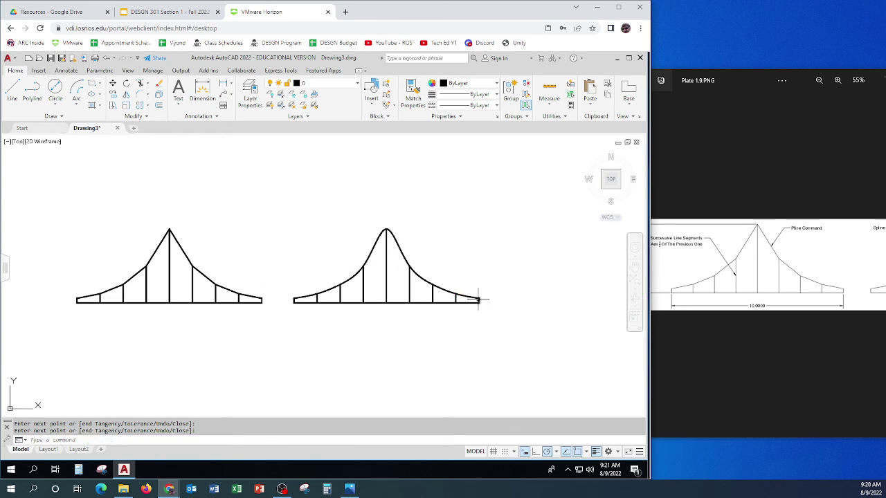